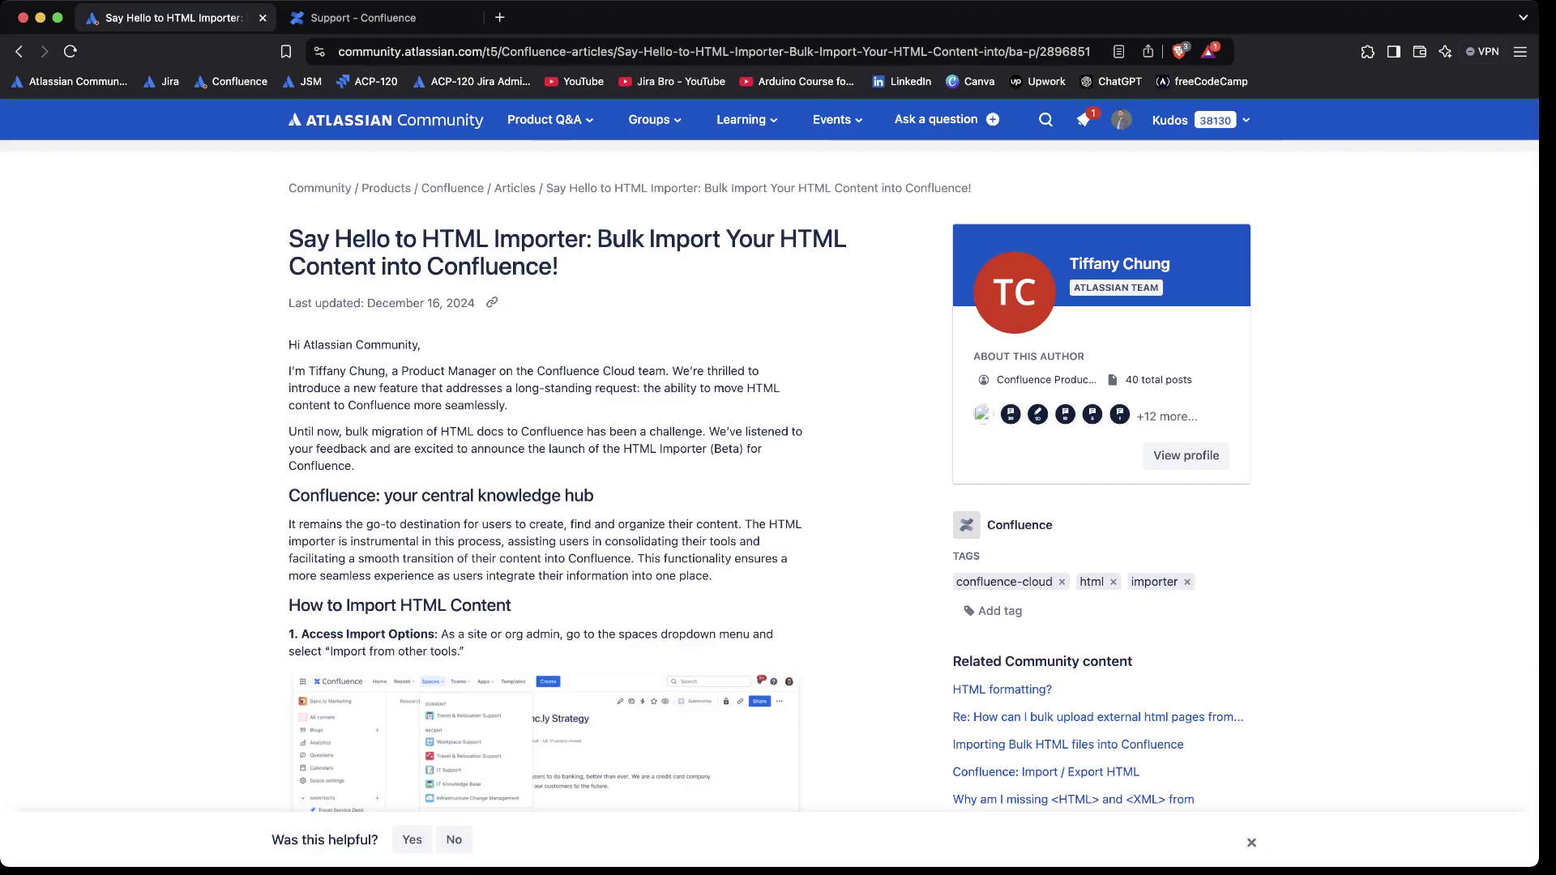
- Scroll the HTML Importer article down to its 'How to Import HTML Content' section
{"action": "scroll", "coordinate": [770, 475], "scroll_direction": "down", "scroll_amount": 5}
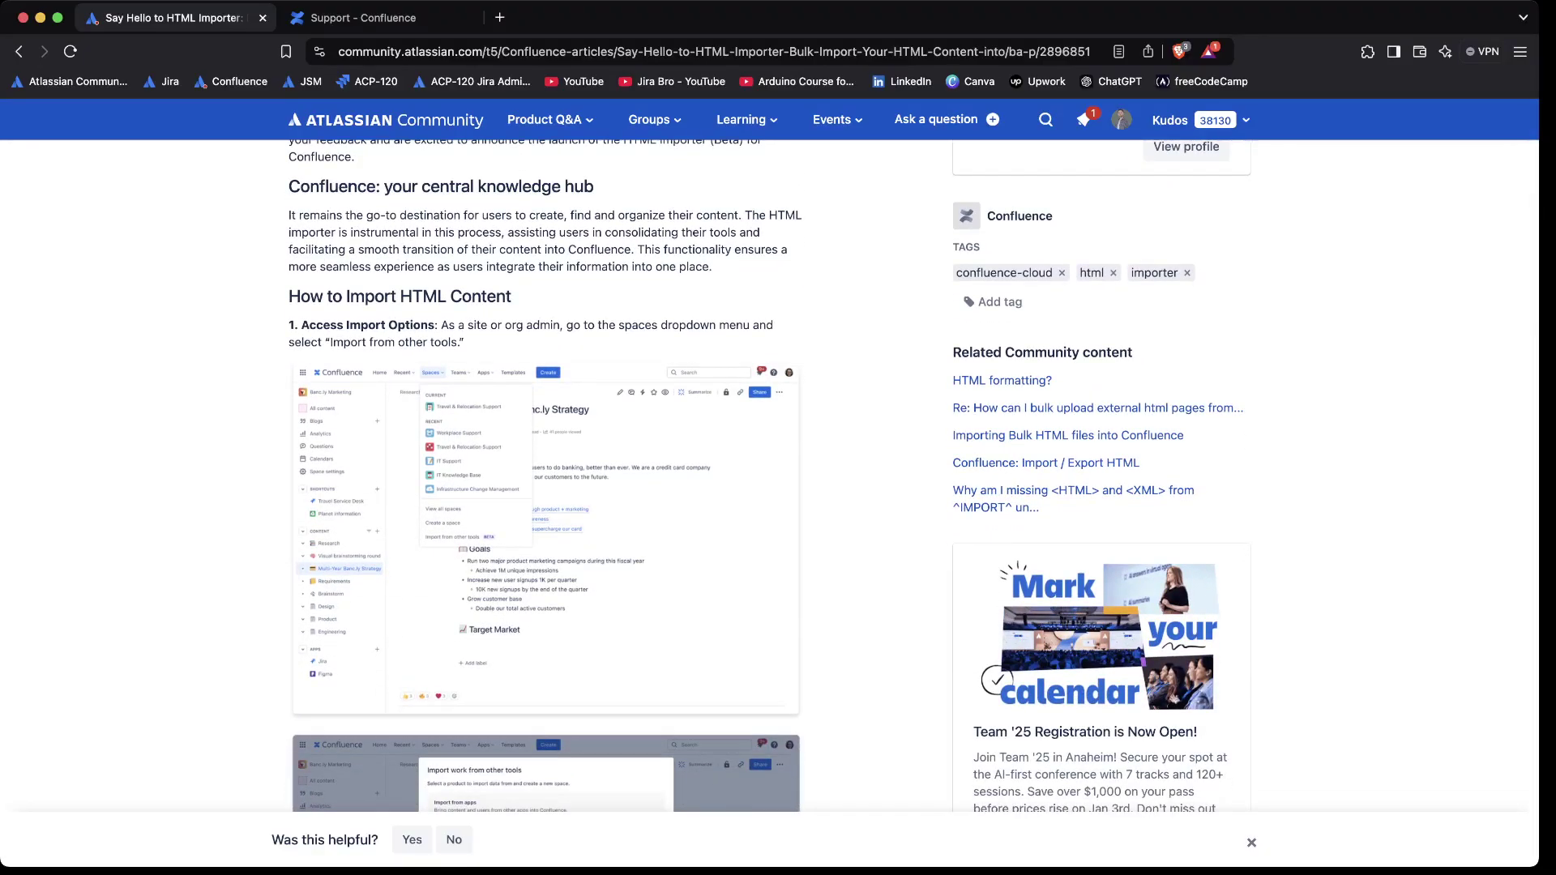
- View the first Confluence screenshot and the 'Import work from other tools' screenshot enlarged
{"action": "left_click", "coordinate": [545, 558]}
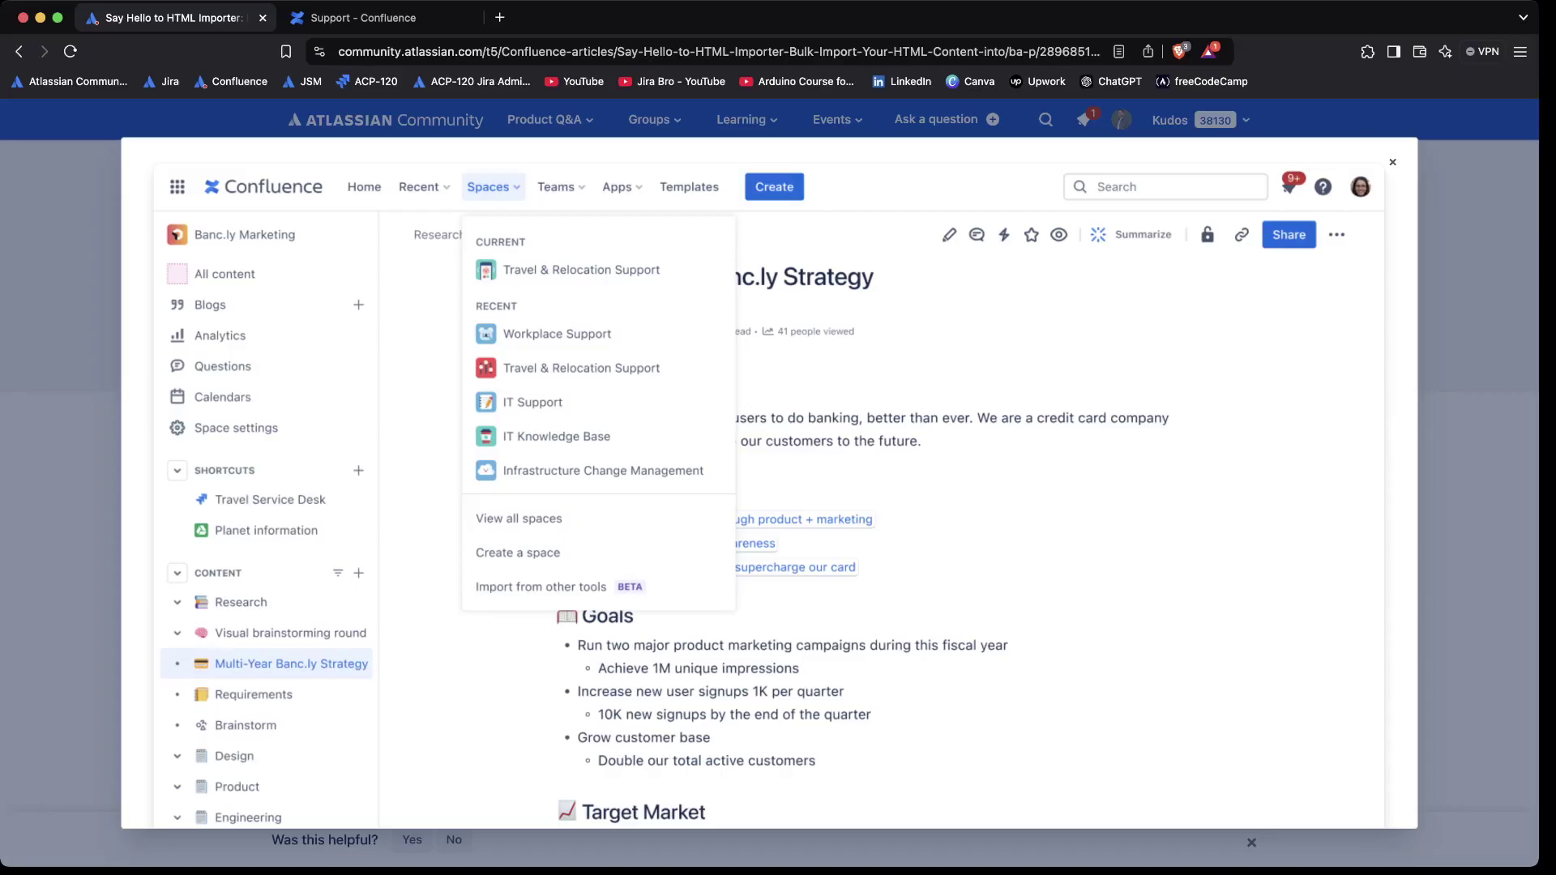
{"action": "key", "text": "Escape"}
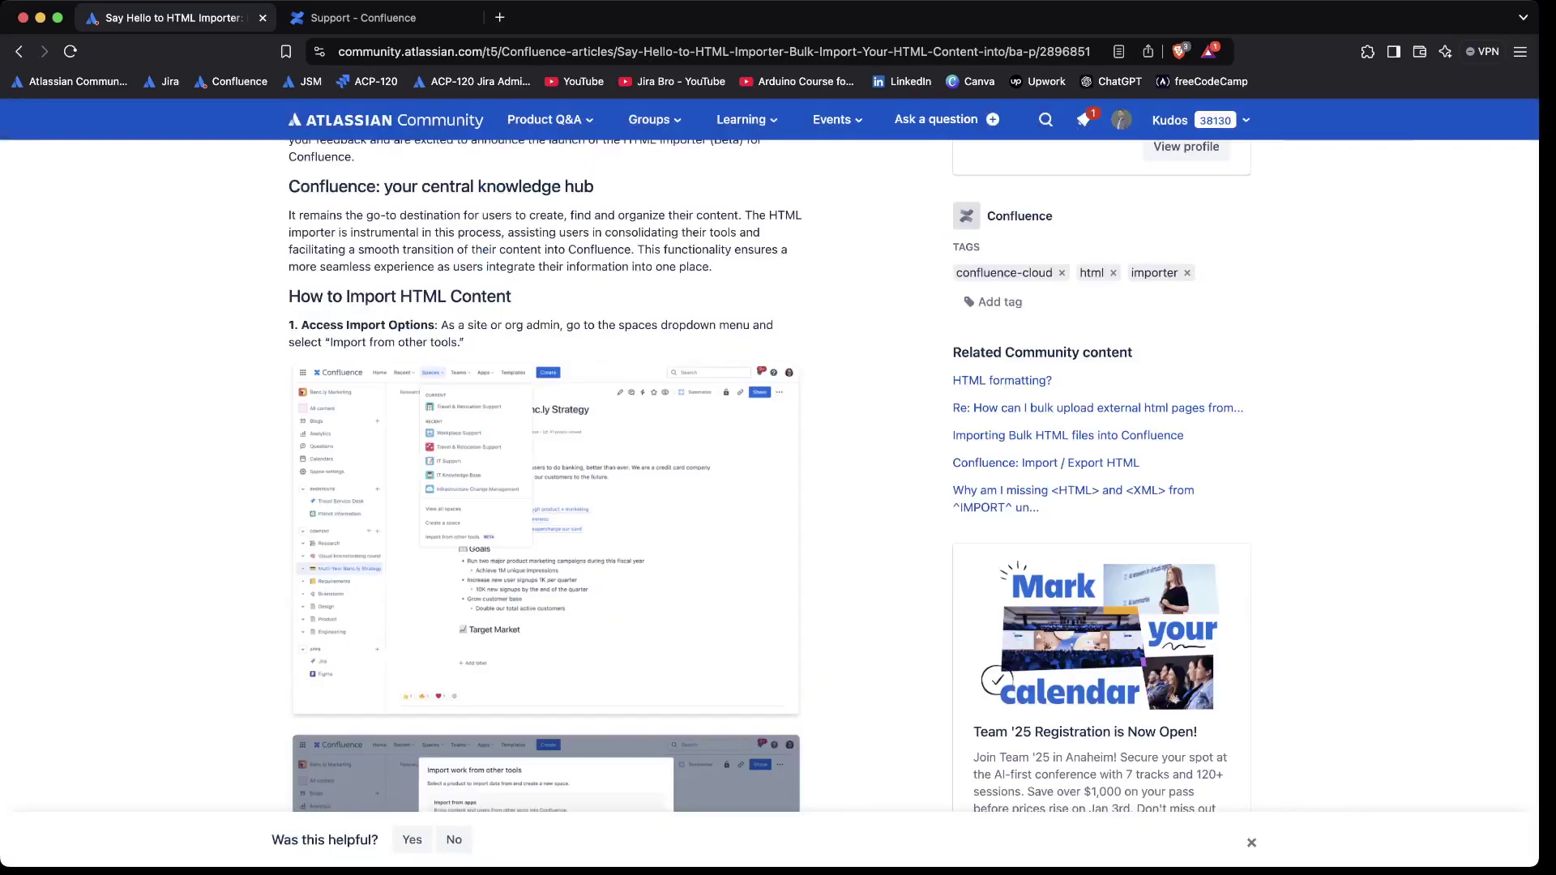
{"action": "scroll", "coordinate": [912, 475], "scroll_direction": "down", "scroll_amount": 5}
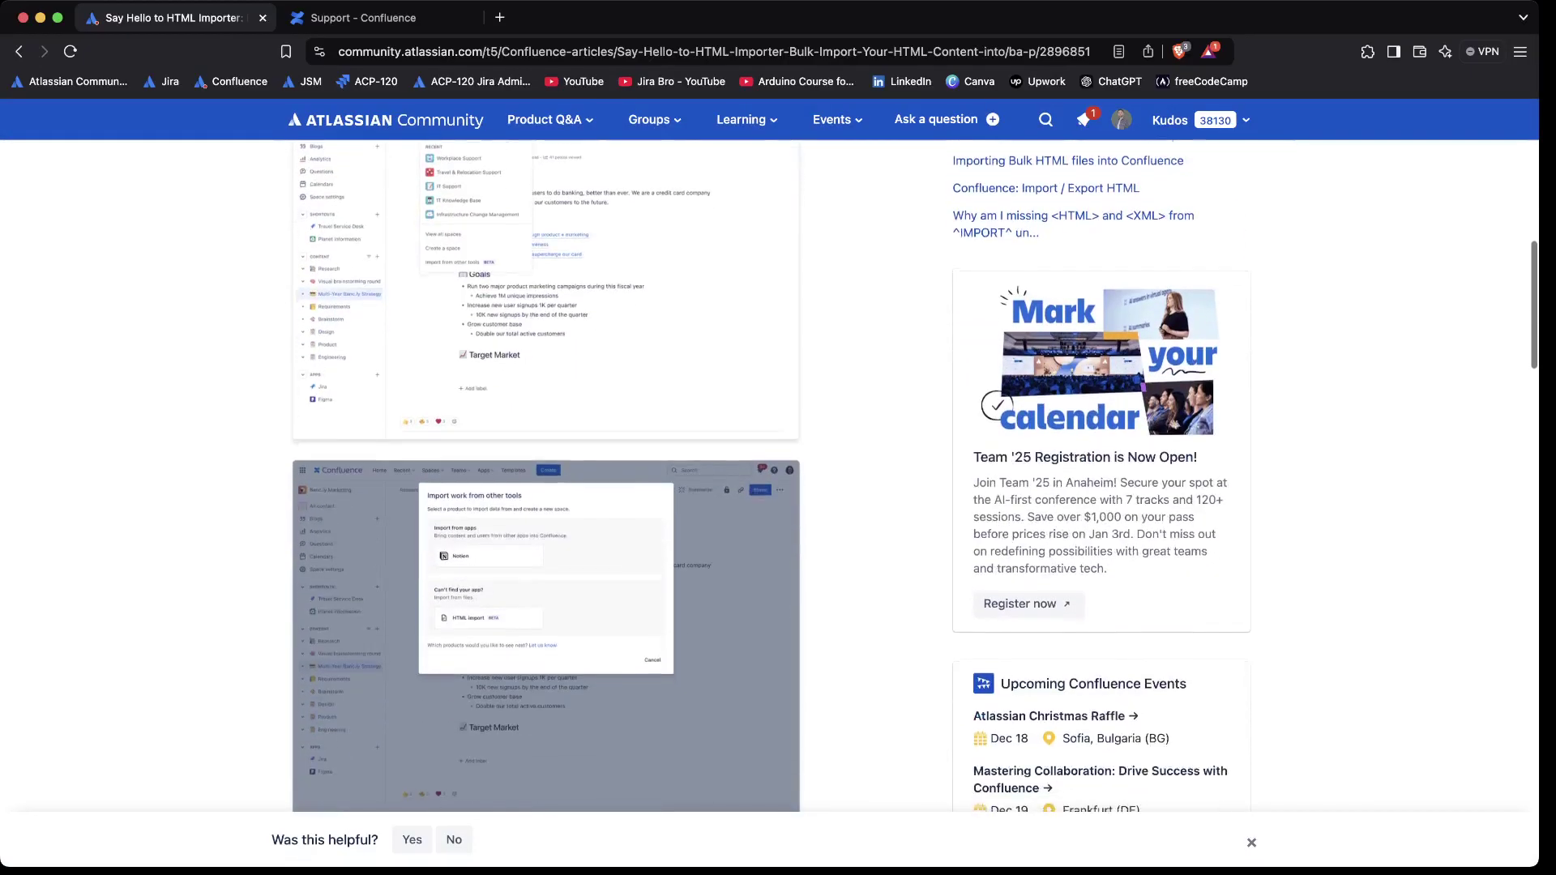
{"action": "key", "text": "Return"}
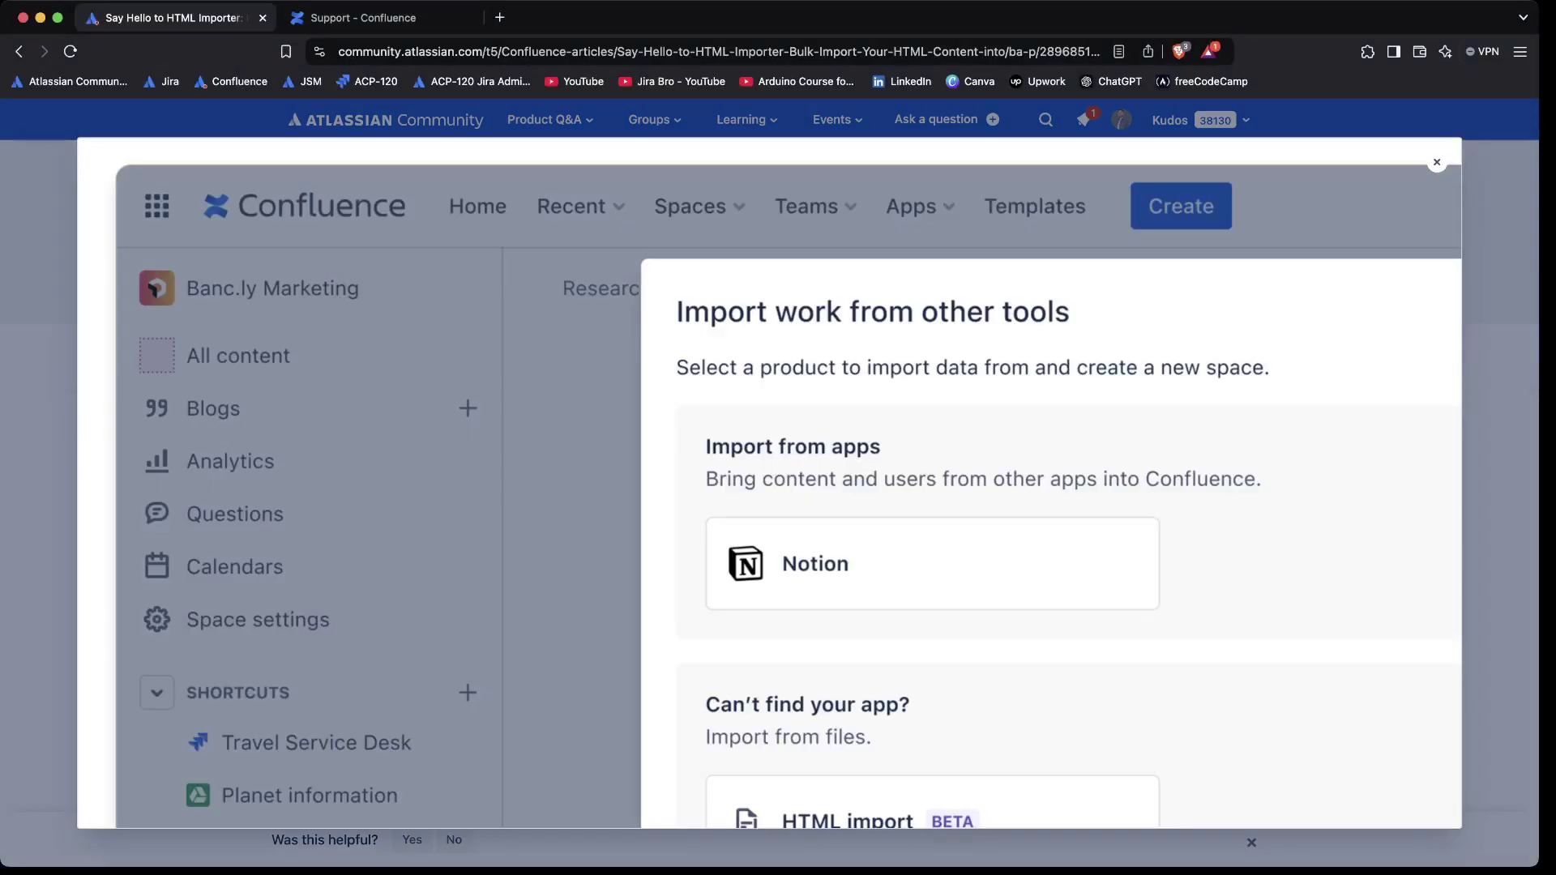
{"action": "key", "text": "Escape"}
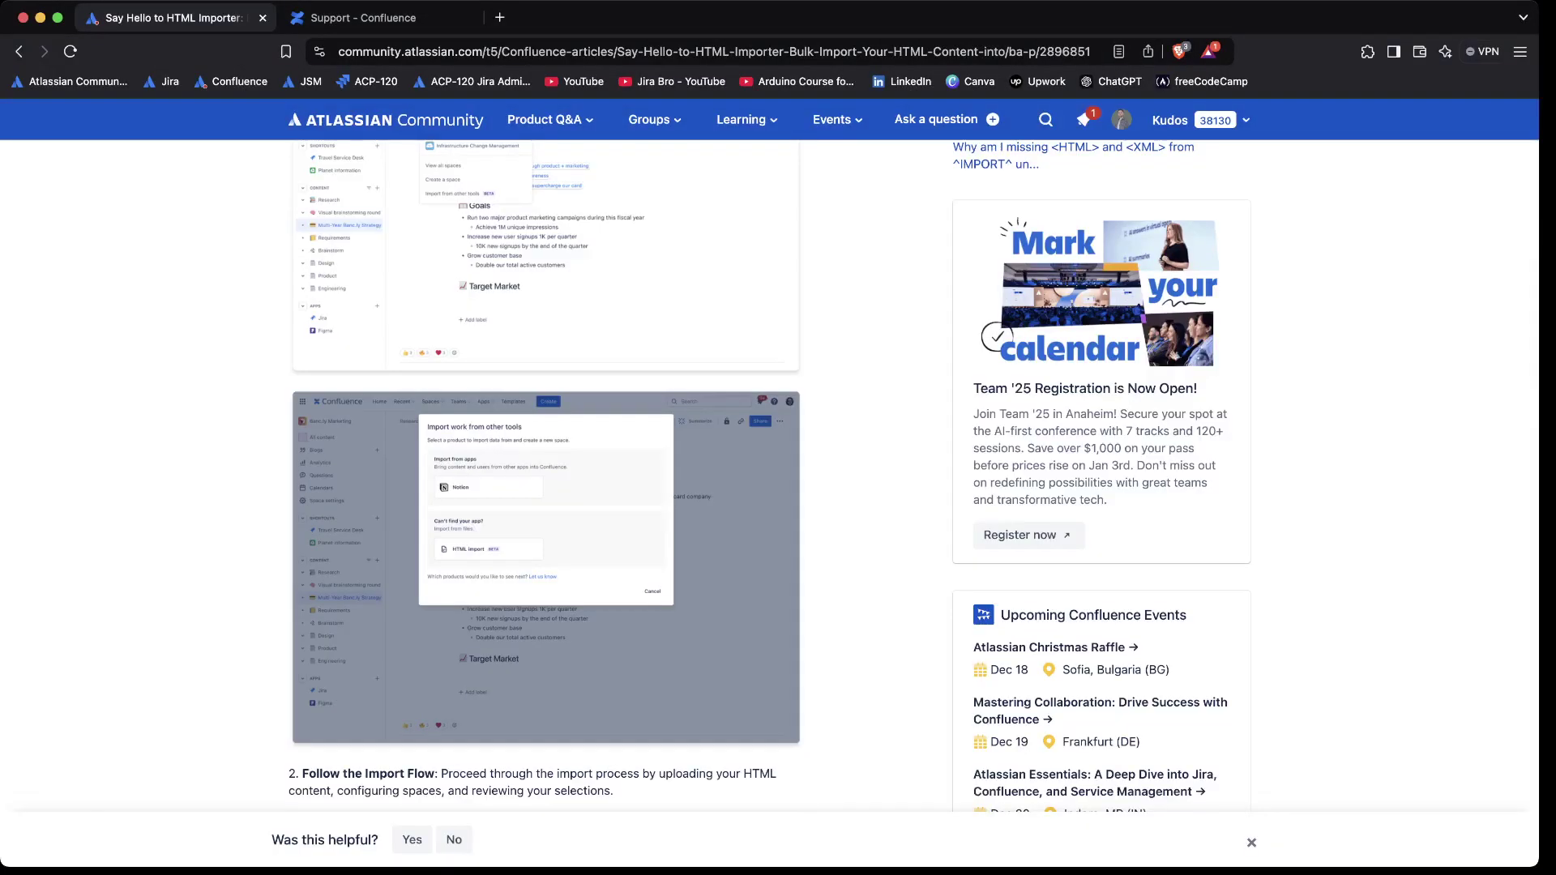
{"action": "scroll", "coordinate": [778, 478], "scroll_direction": "down", "scroll_amount": 5}
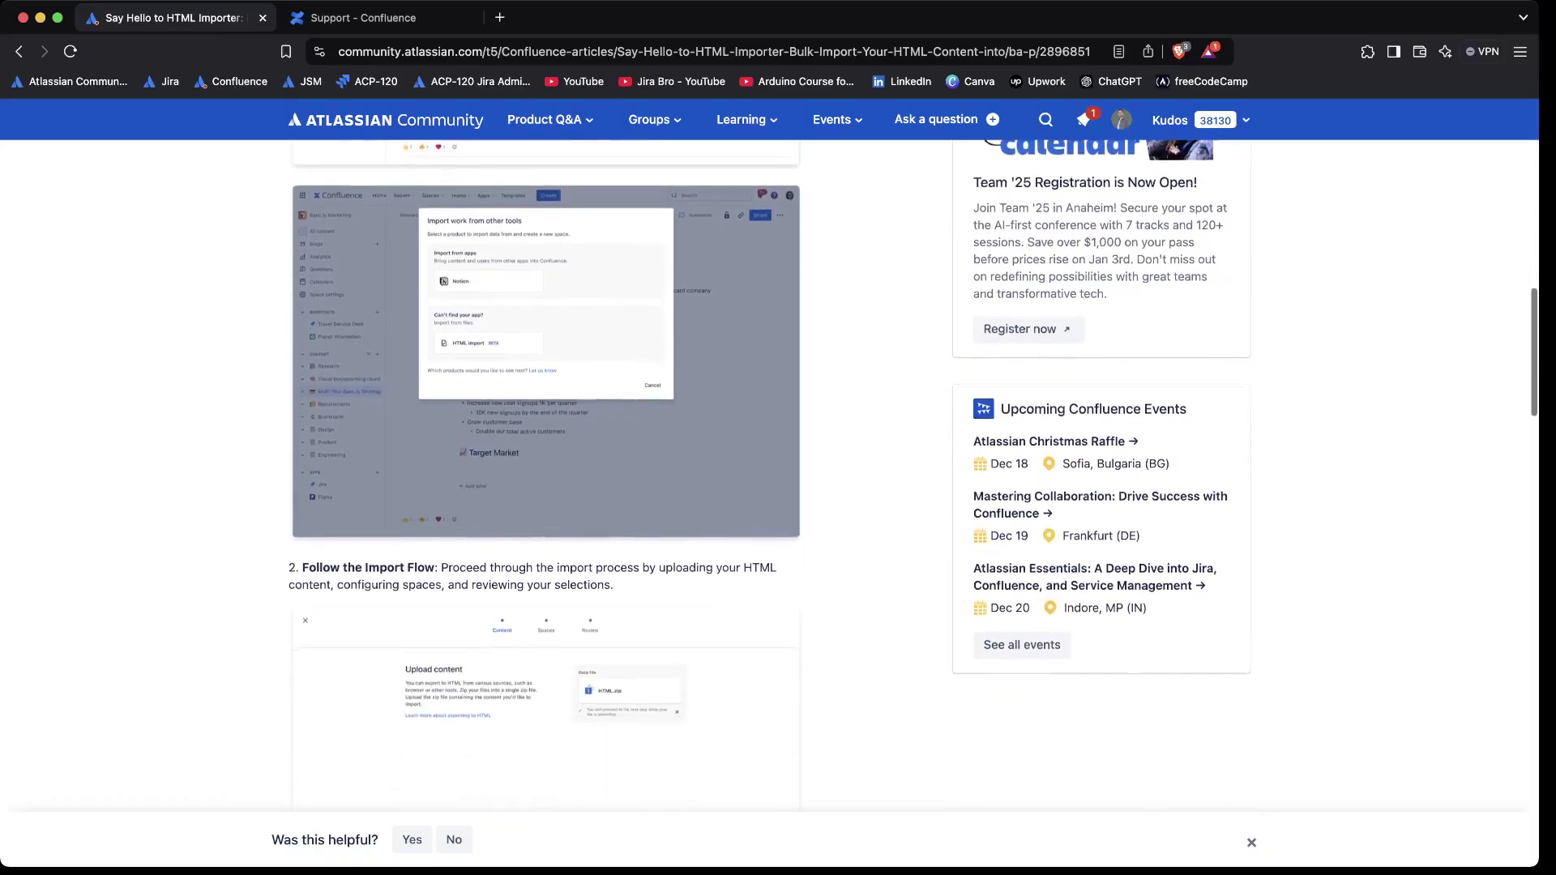
- Scroll further and close the enlarged Review summary screenshot
{"action": "scroll", "coordinate": [778, 478], "scroll_direction": "down", "scroll_amount": 3}
{"action": "scroll", "coordinate": [778, 478], "scroll_direction": "down", "scroll_amount": 2}
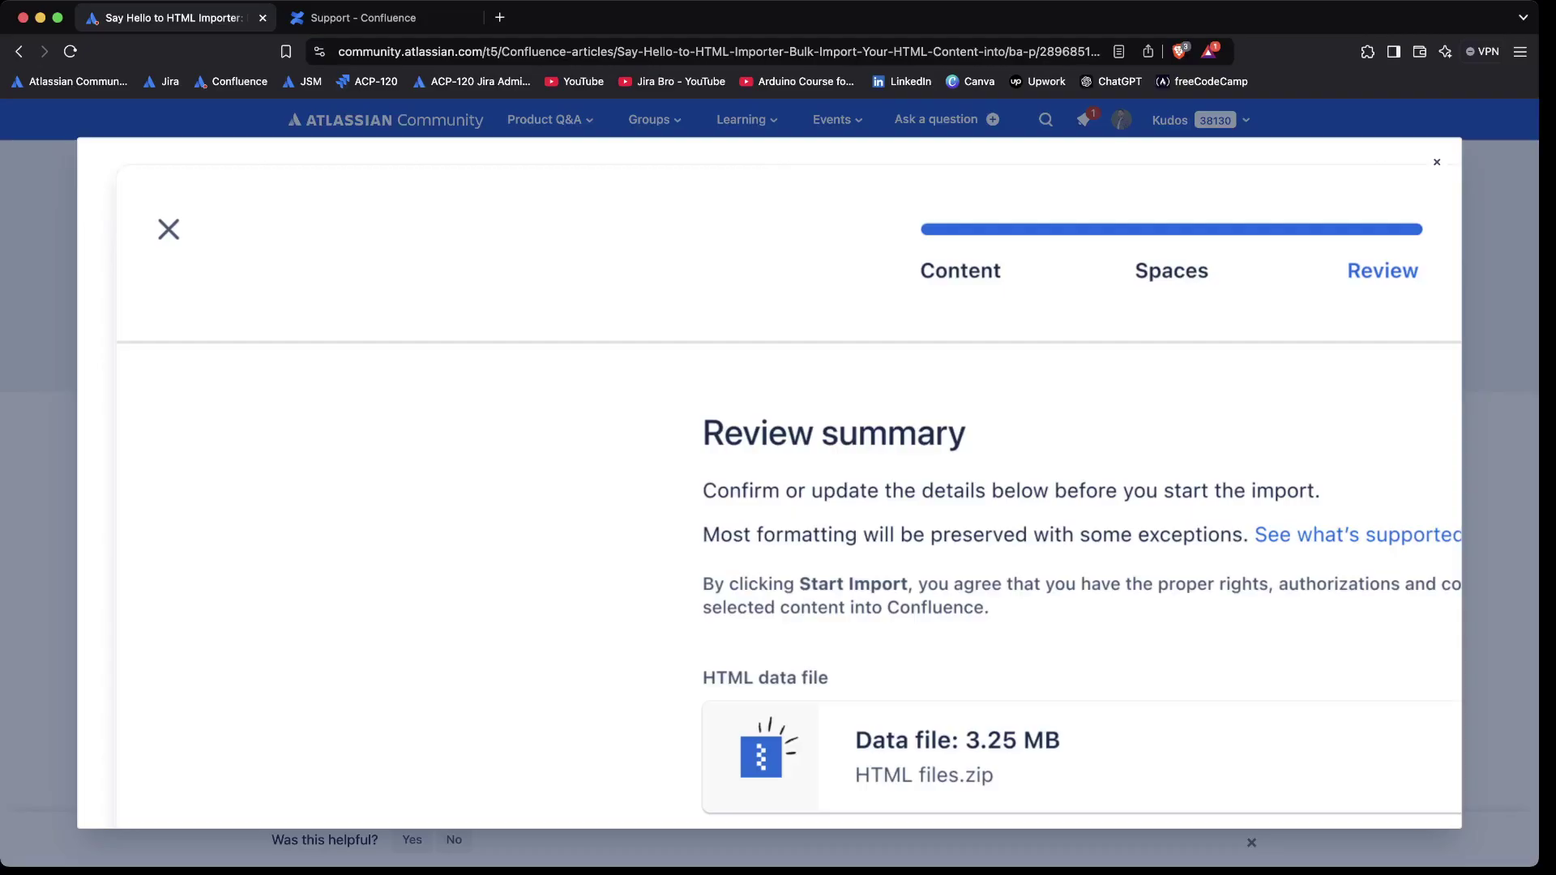
{"action": "key", "text": "Escape"}
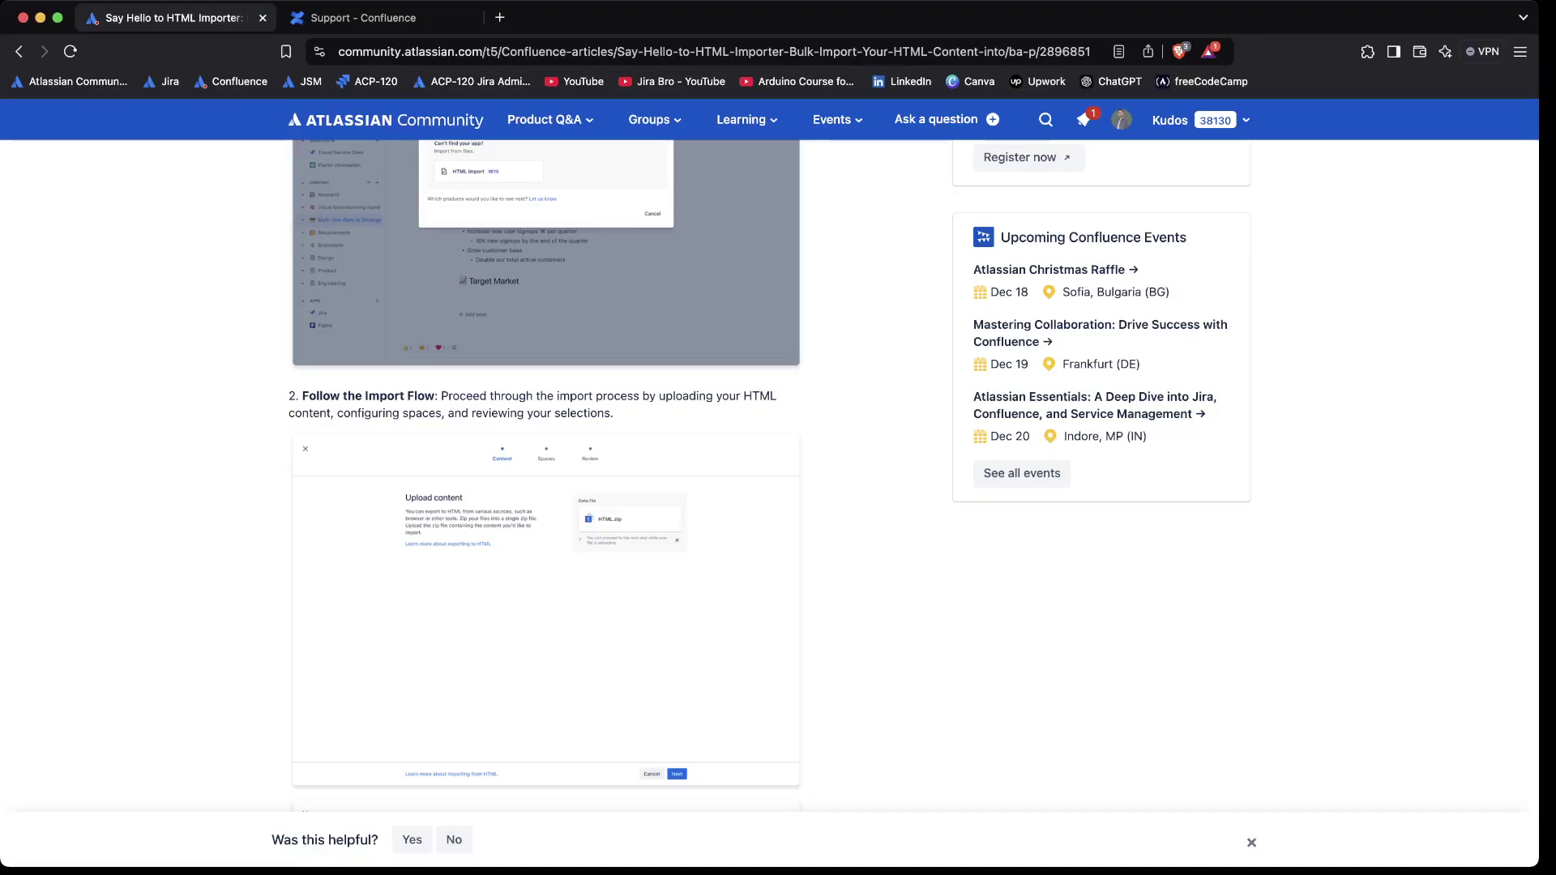
- View the 'Set up space' and Review summary screenshots enlarged, reaching step 3, 'Completion Notification'
{"action": "scroll", "coordinate": [778, 470], "scroll_direction": "down", "scroll_amount": 5}
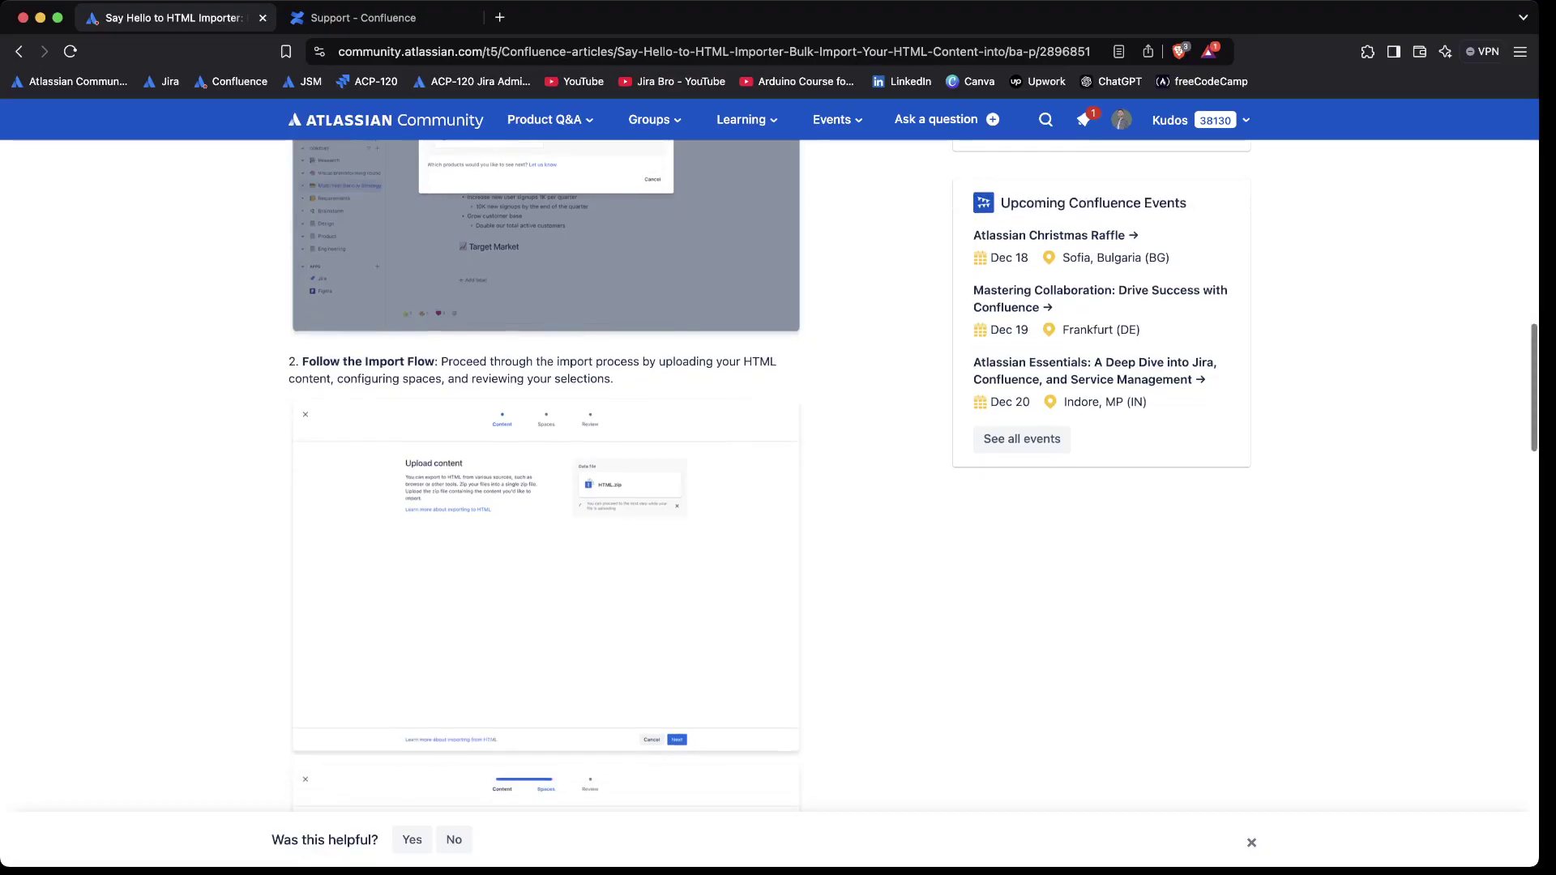
{"action": "scroll", "coordinate": [912, 466], "scroll_direction": "down", "scroll_amount": 2}
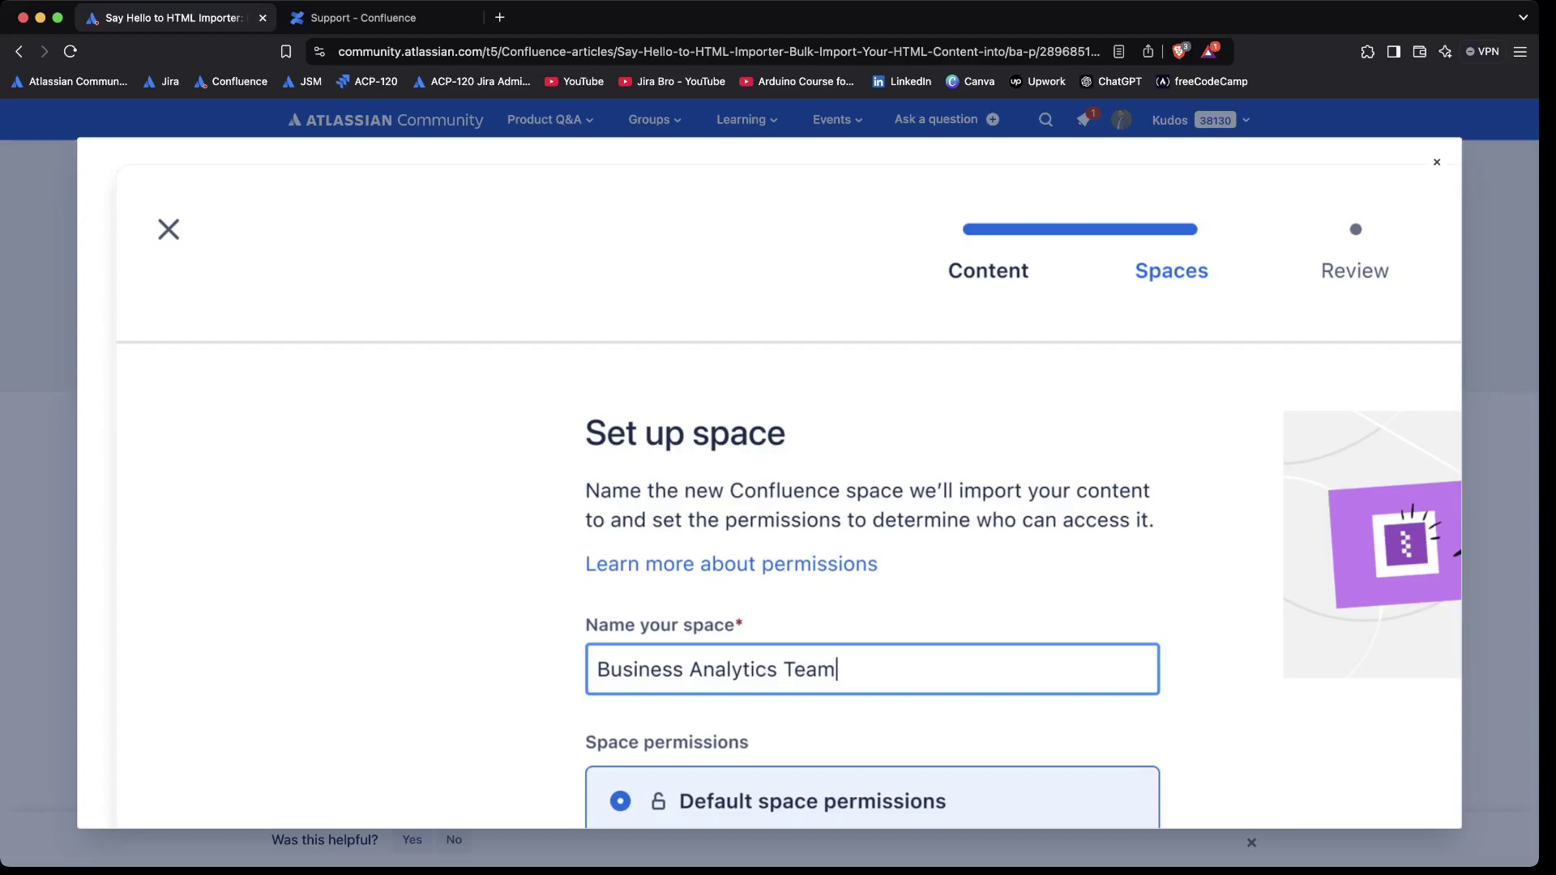
{"action": "key", "text": "Escape"}
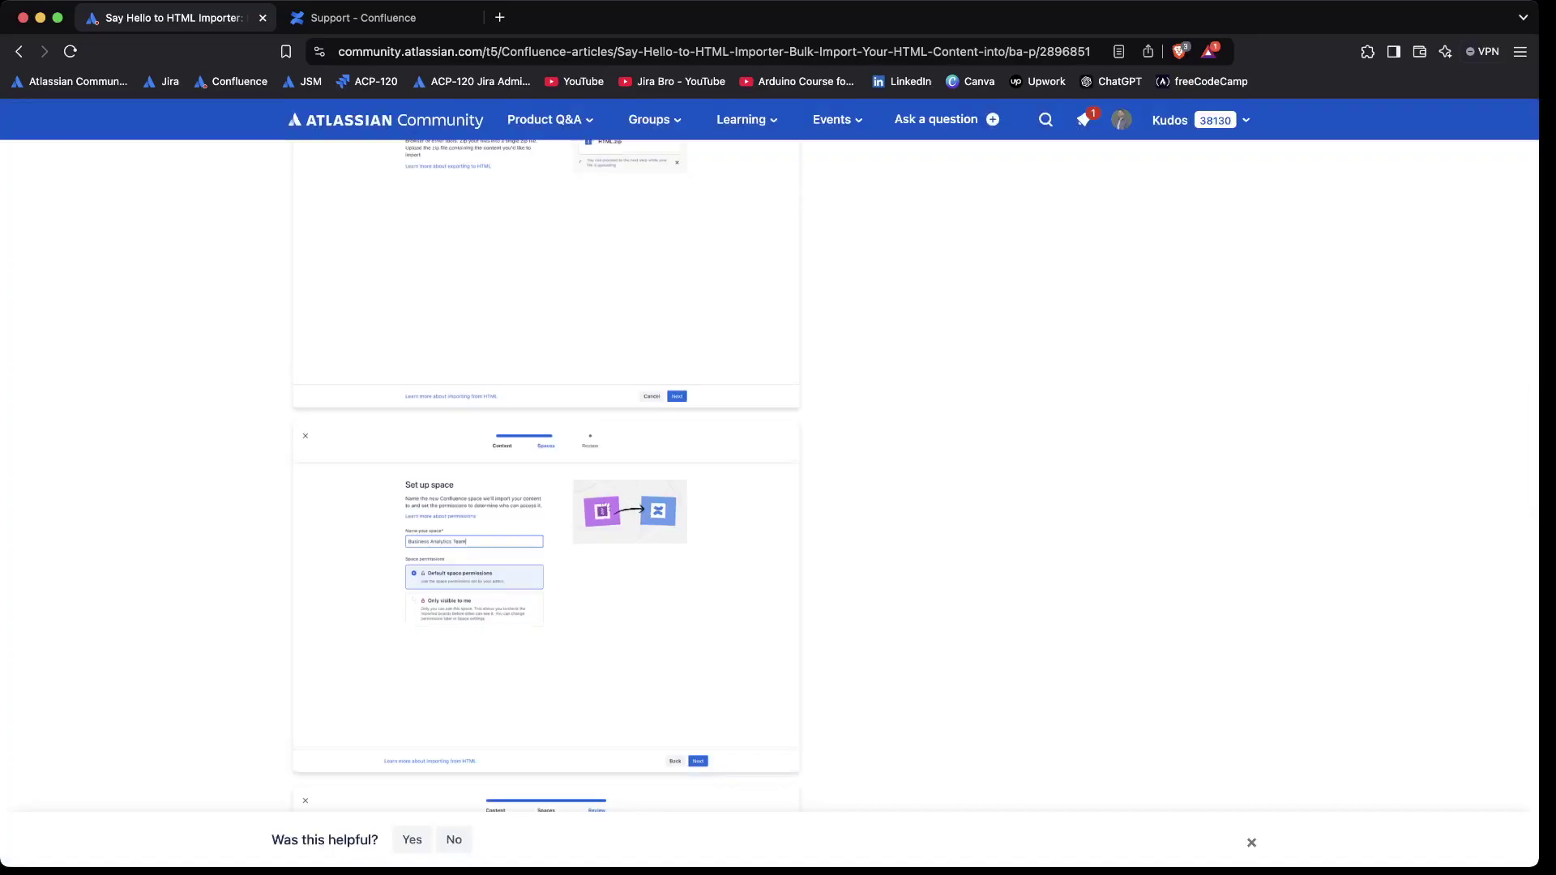
{"action": "scroll", "coordinate": [545, 474], "scroll_direction": "down", "scroll_amount": 6}
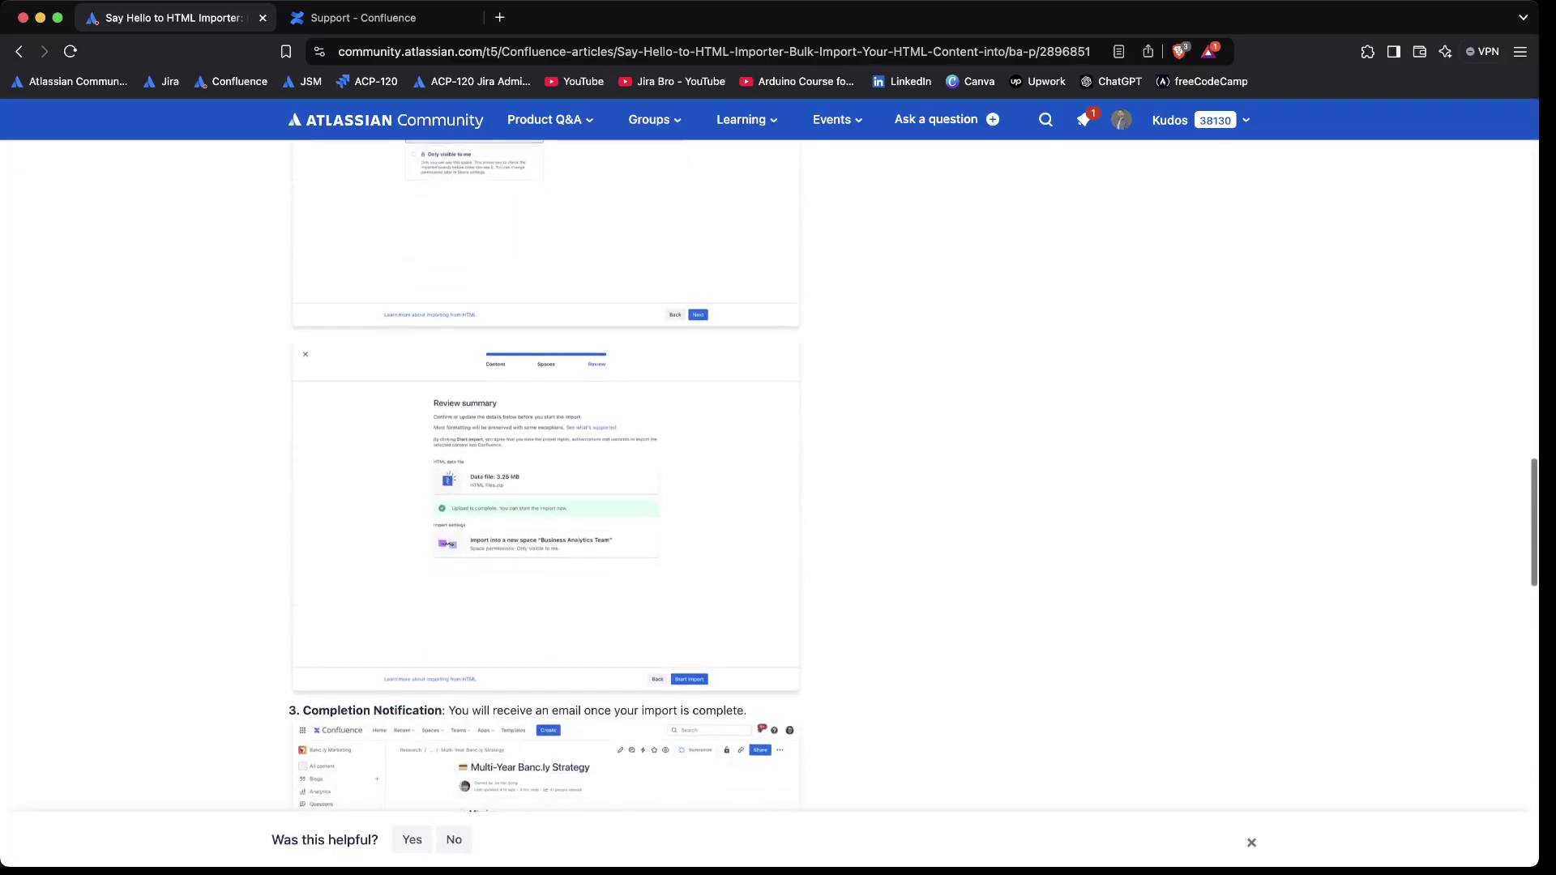
{"action": "scroll", "coordinate": [544, 474], "scroll_direction": "down", "scroll_amount": 3}
{"action": "left_click", "coordinate": [545, 417]}
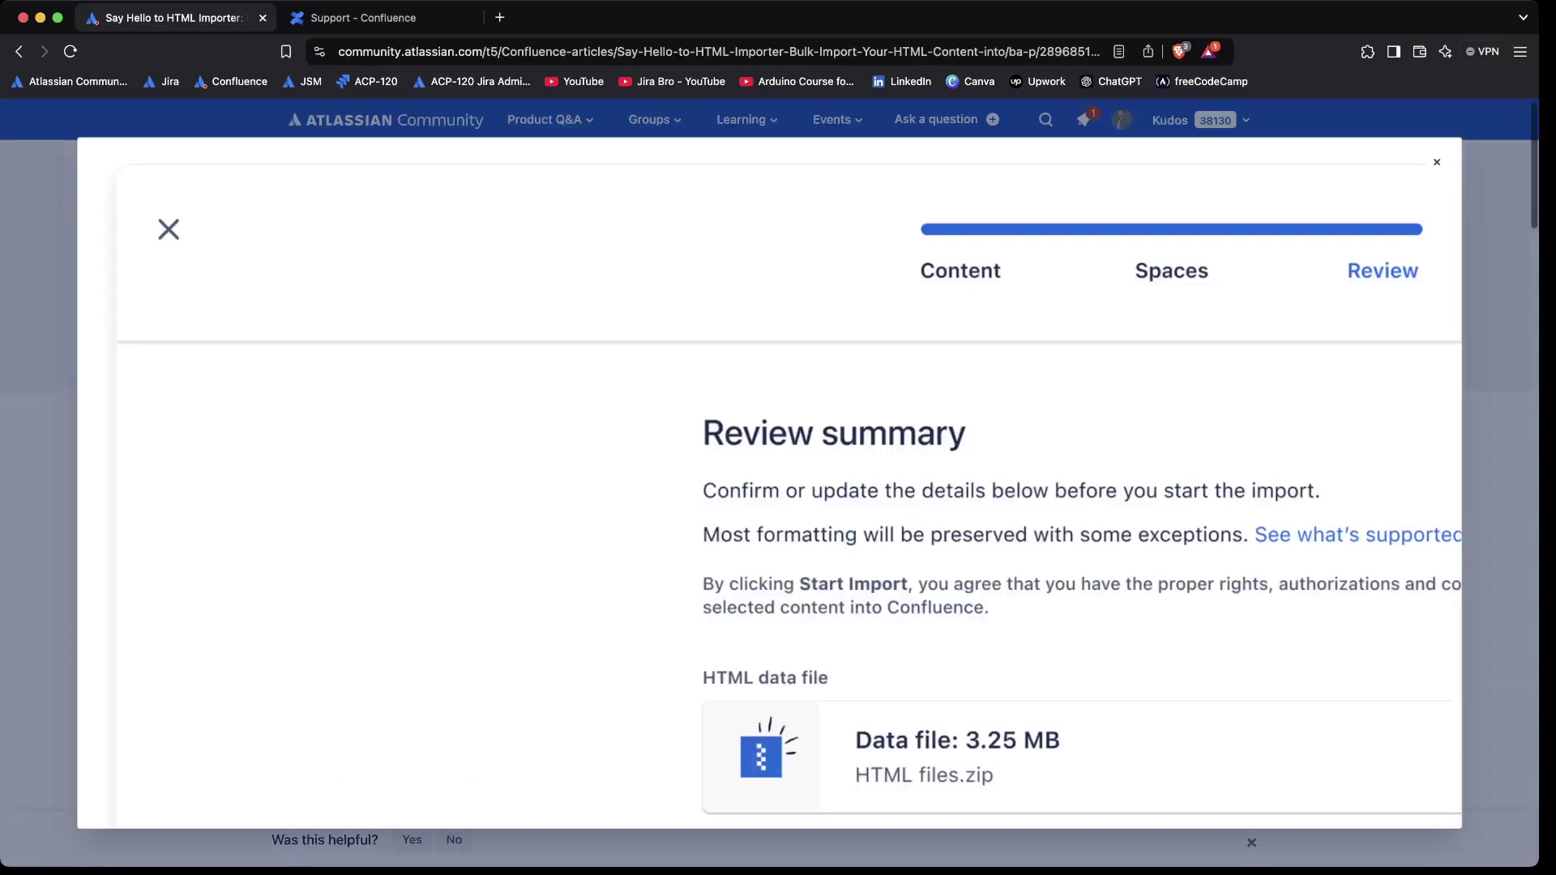
{"action": "key", "text": "Escape"}
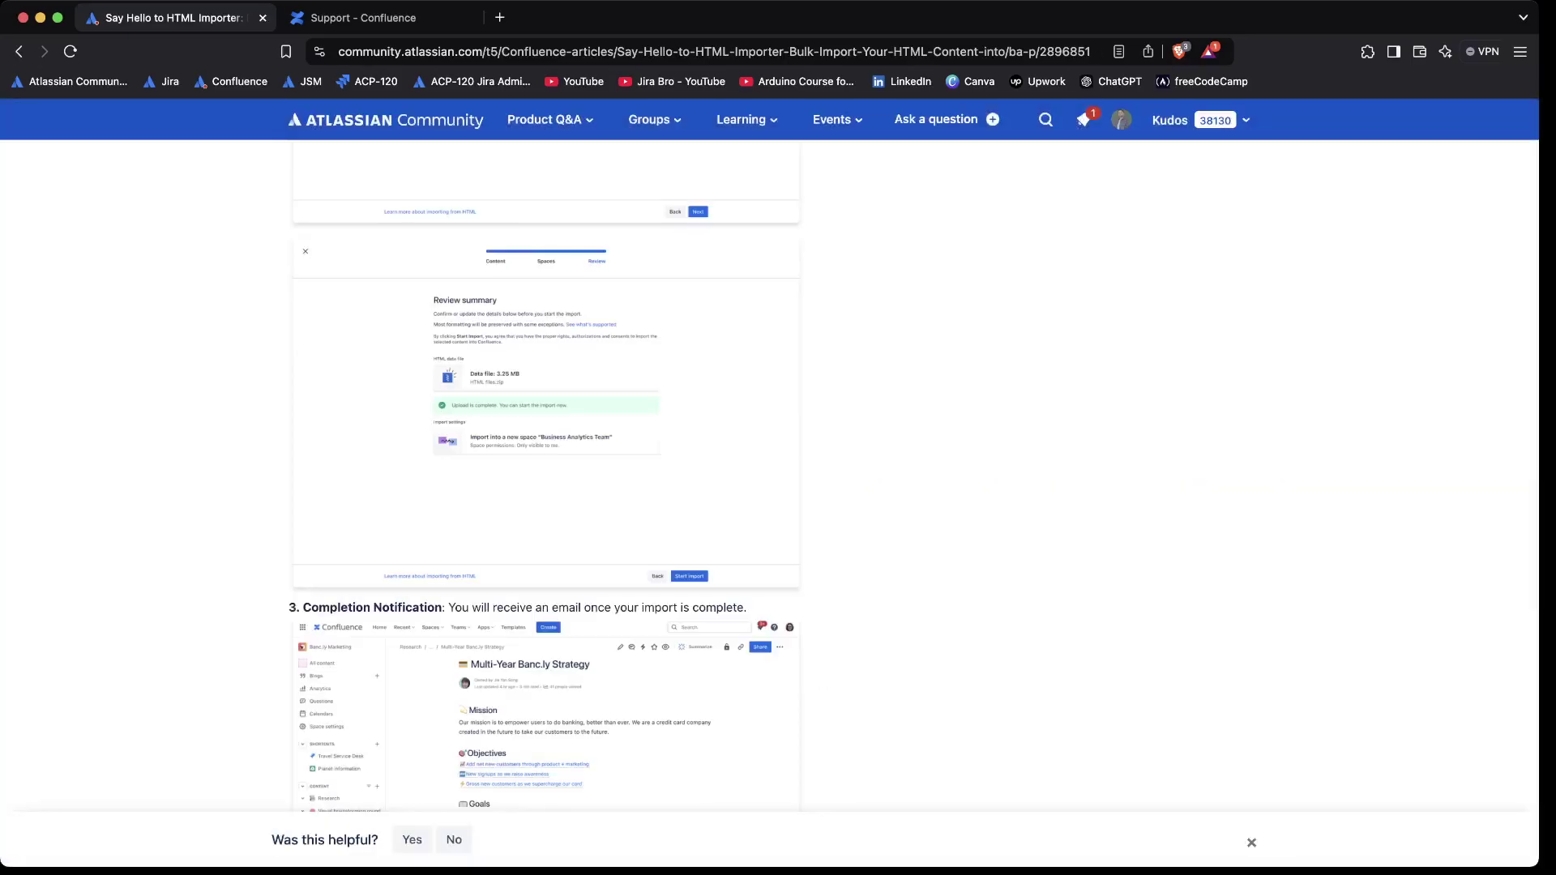
- Scroll down to the support-article links at the end of the post
{"action": "scroll", "coordinate": [544, 478], "scroll_direction": "down", "scroll_amount": 5}
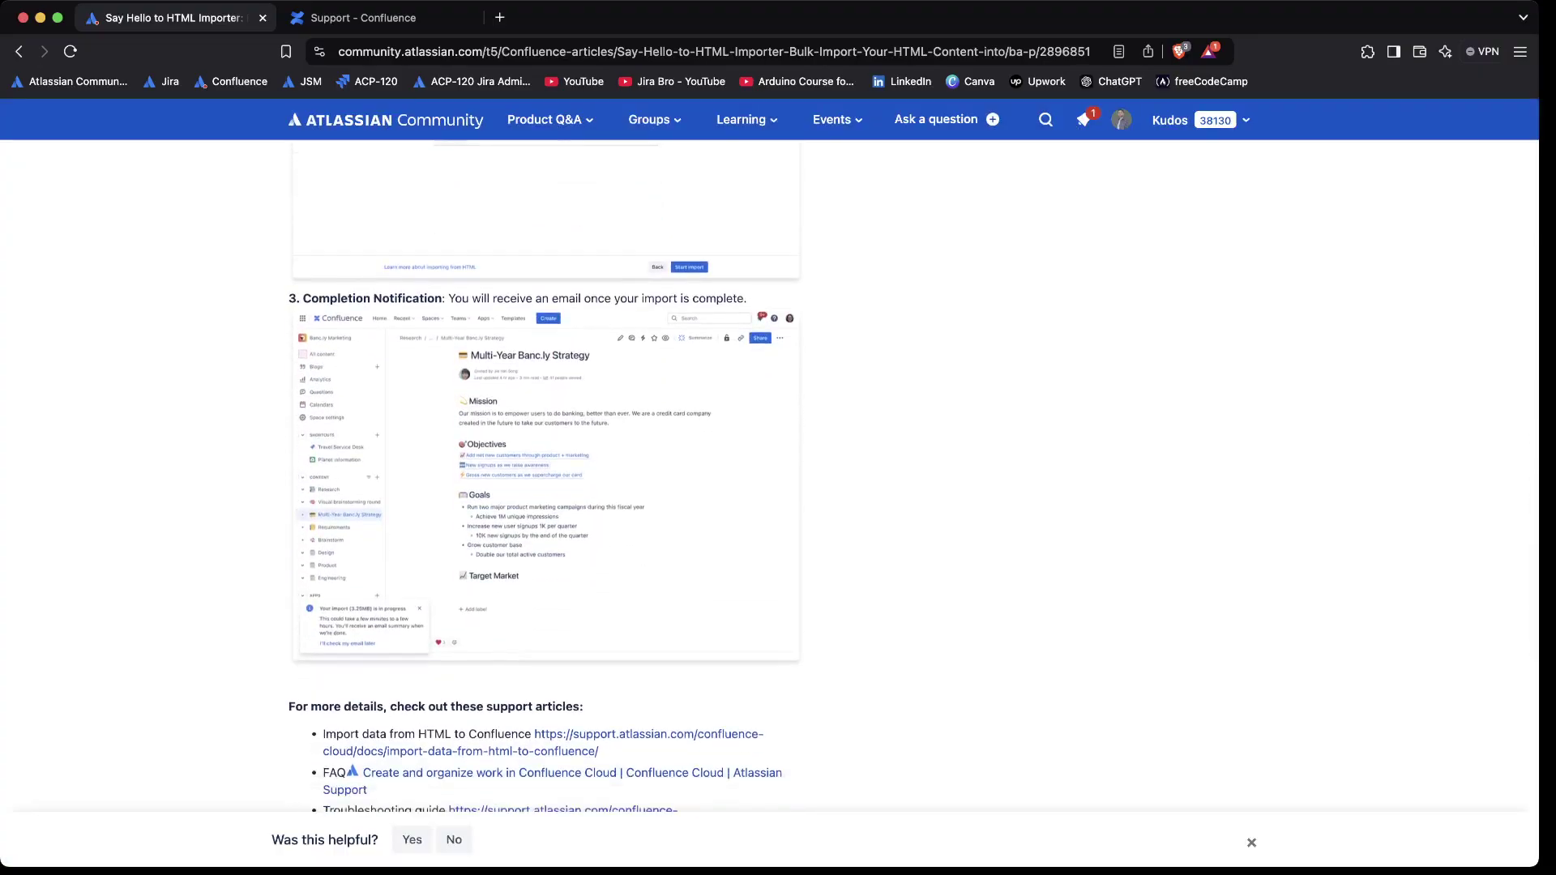
{"action": "scroll", "coordinate": [545, 478], "scroll_direction": "down", "scroll_amount": 2}
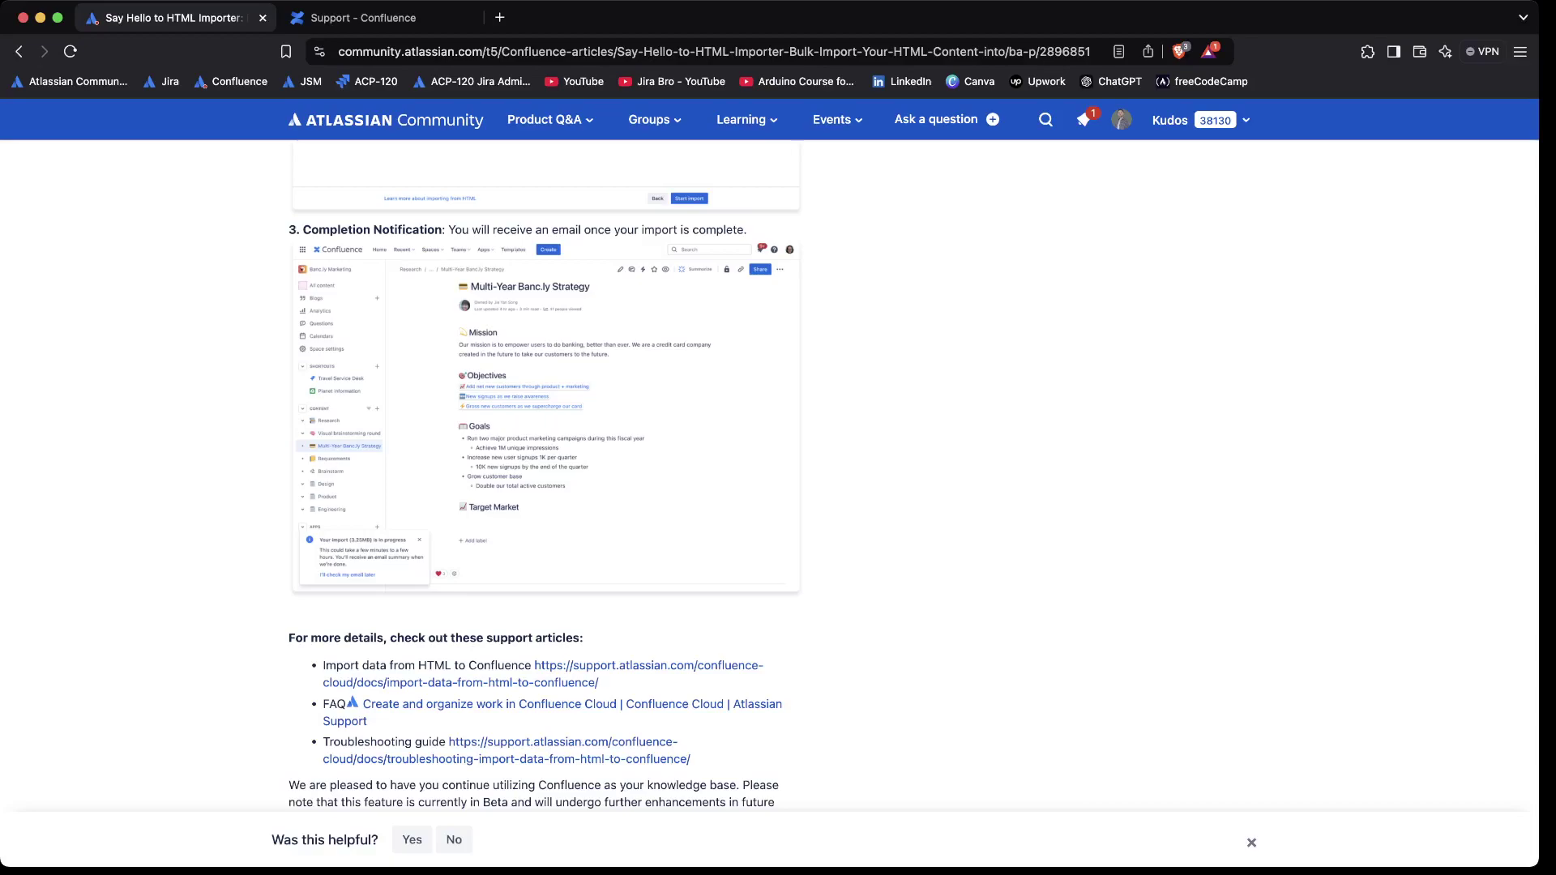
{"action": "scroll", "coordinate": [912, 485], "scroll_direction": "down", "scroll_amount": 5}
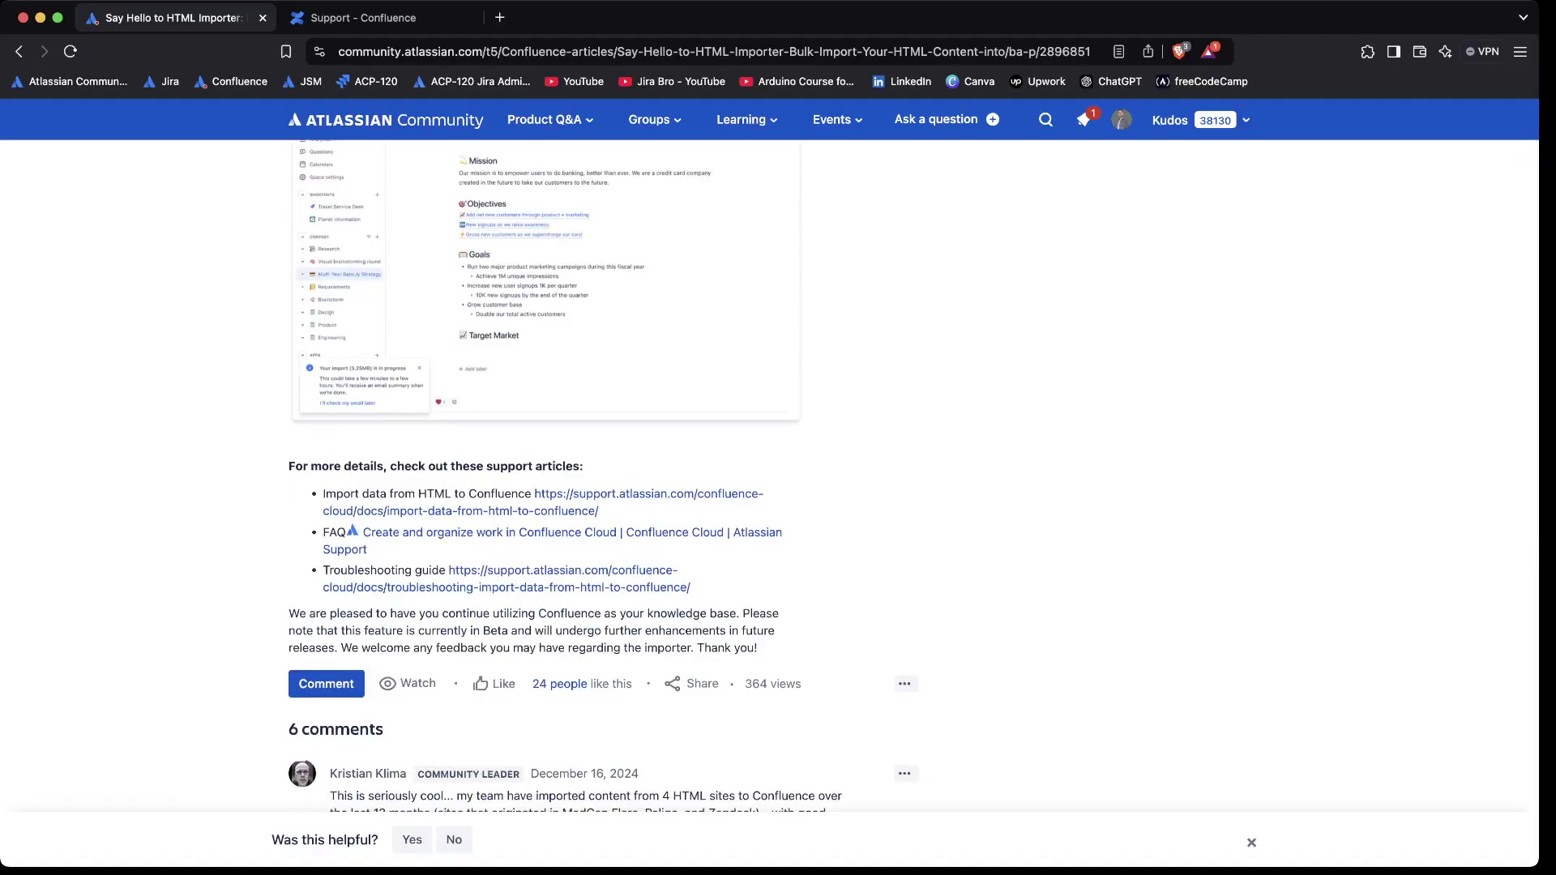
{"action": "scroll", "coordinate": [567, 685], "scroll_direction": "up", "scroll_amount": 3}
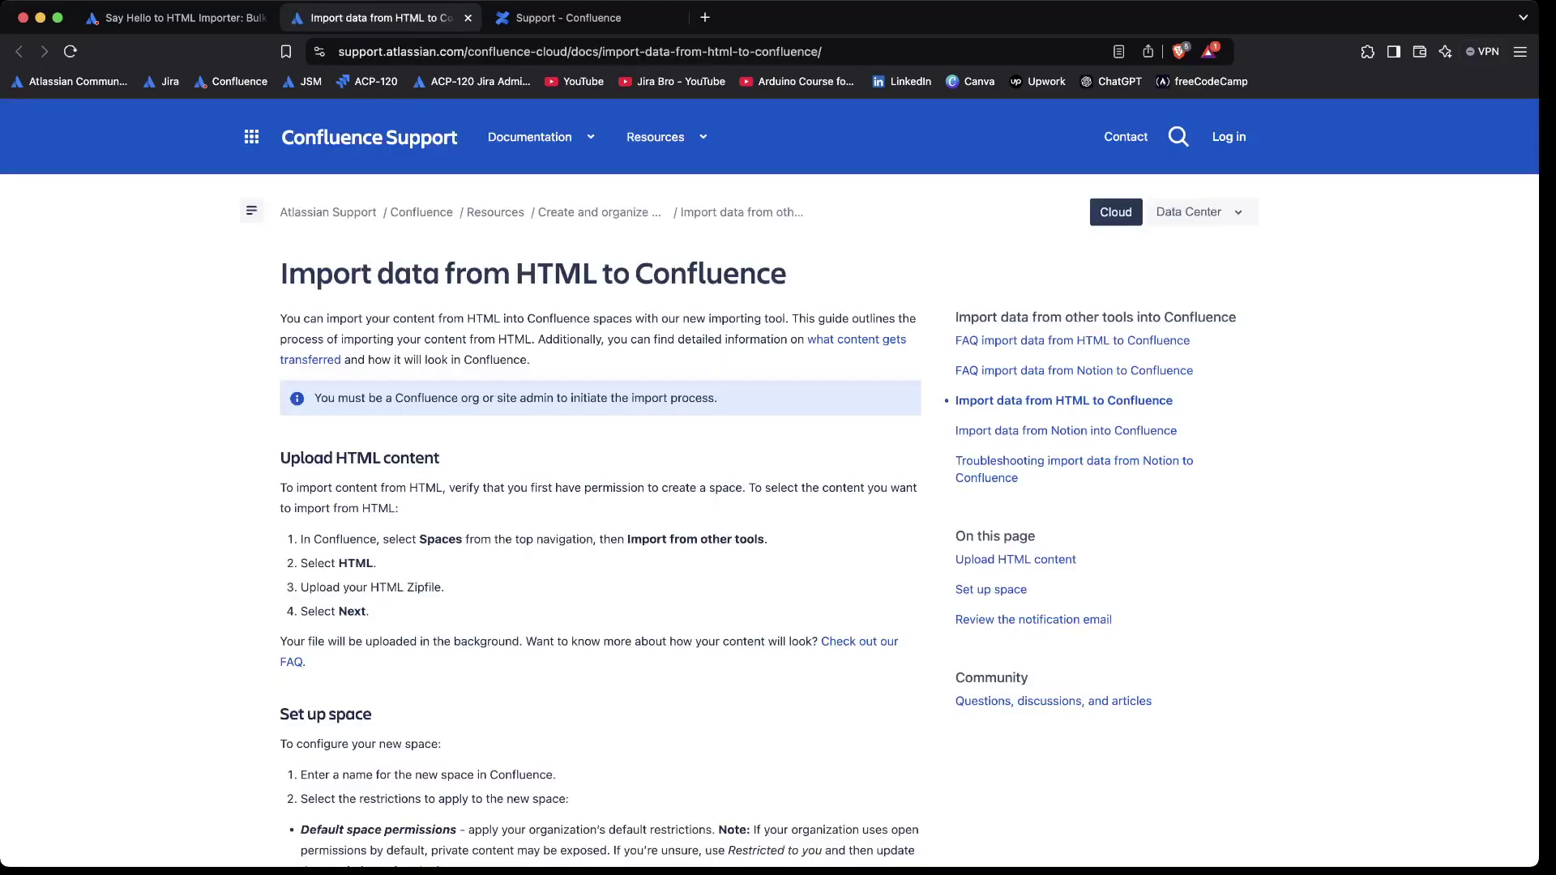
- Highlight 'HTML to Confluence' in the support doc title and scroll through the doc
{"action": "left_click_drag", "start_coordinate": [517, 273], "coordinate": [786, 273]}
{"action": "scroll", "coordinate": [770, 487], "scroll_direction": "down", "scroll_amount": 5}
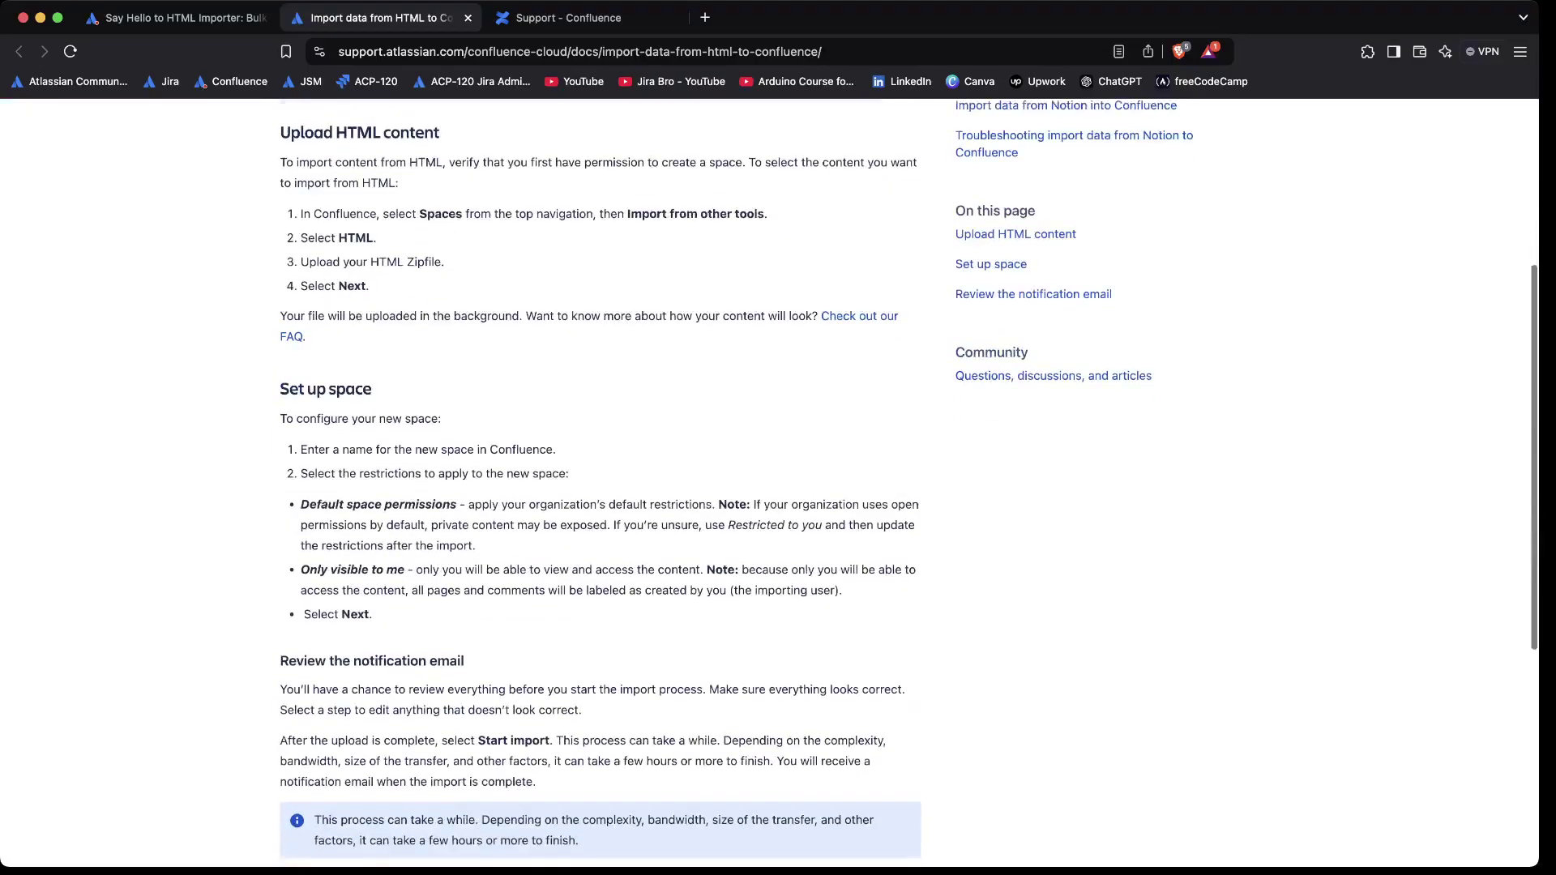
{"action": "scroll", "coordinate": [770, 487], "scroll_direction": "down", "scroll_amount": 3}
{"action": "scroll", "coordinate": [770, 487], "scroll_direction": "up", "scroll_amount": 4}
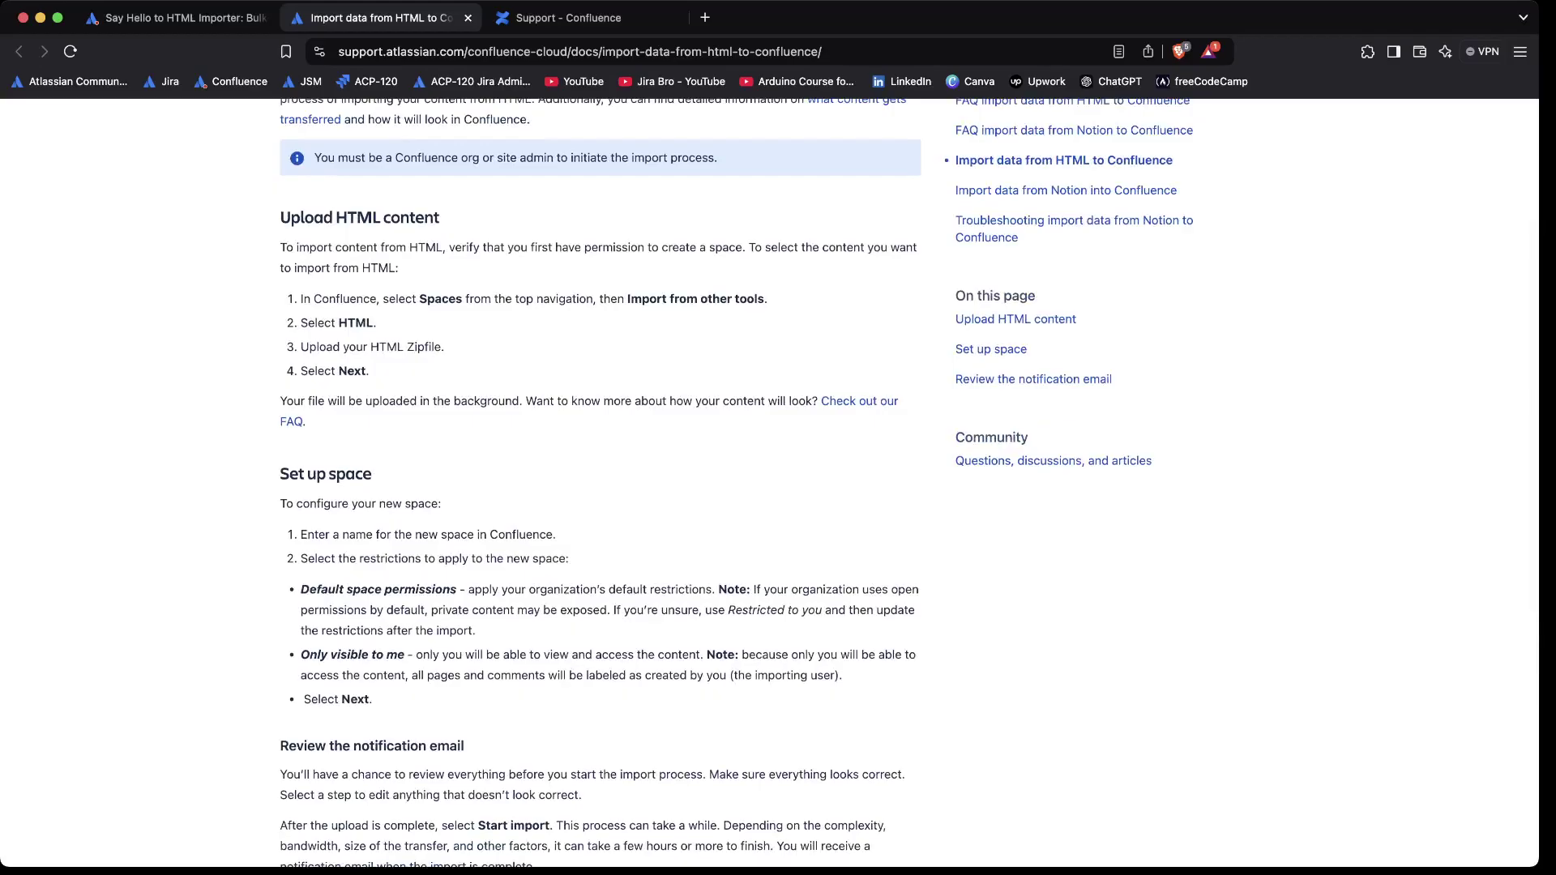
- Compare against the community article, then close the HTML import support doc tab
{"action": "key", "text": "ctrl+shift+Tab"}
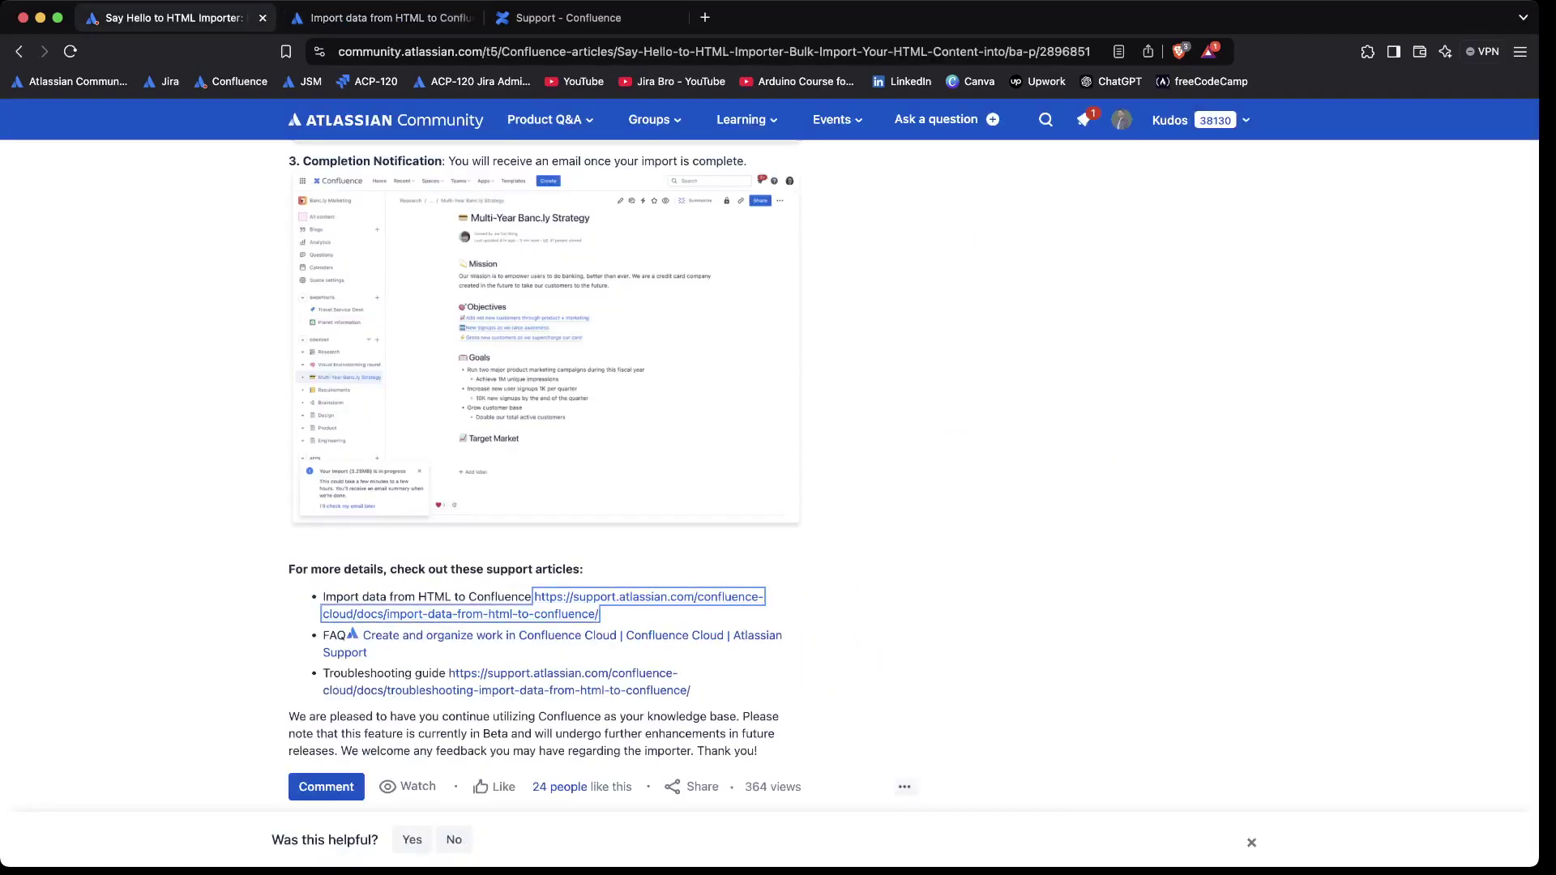
{"action": "key", "text": "ctrl+Tab"}
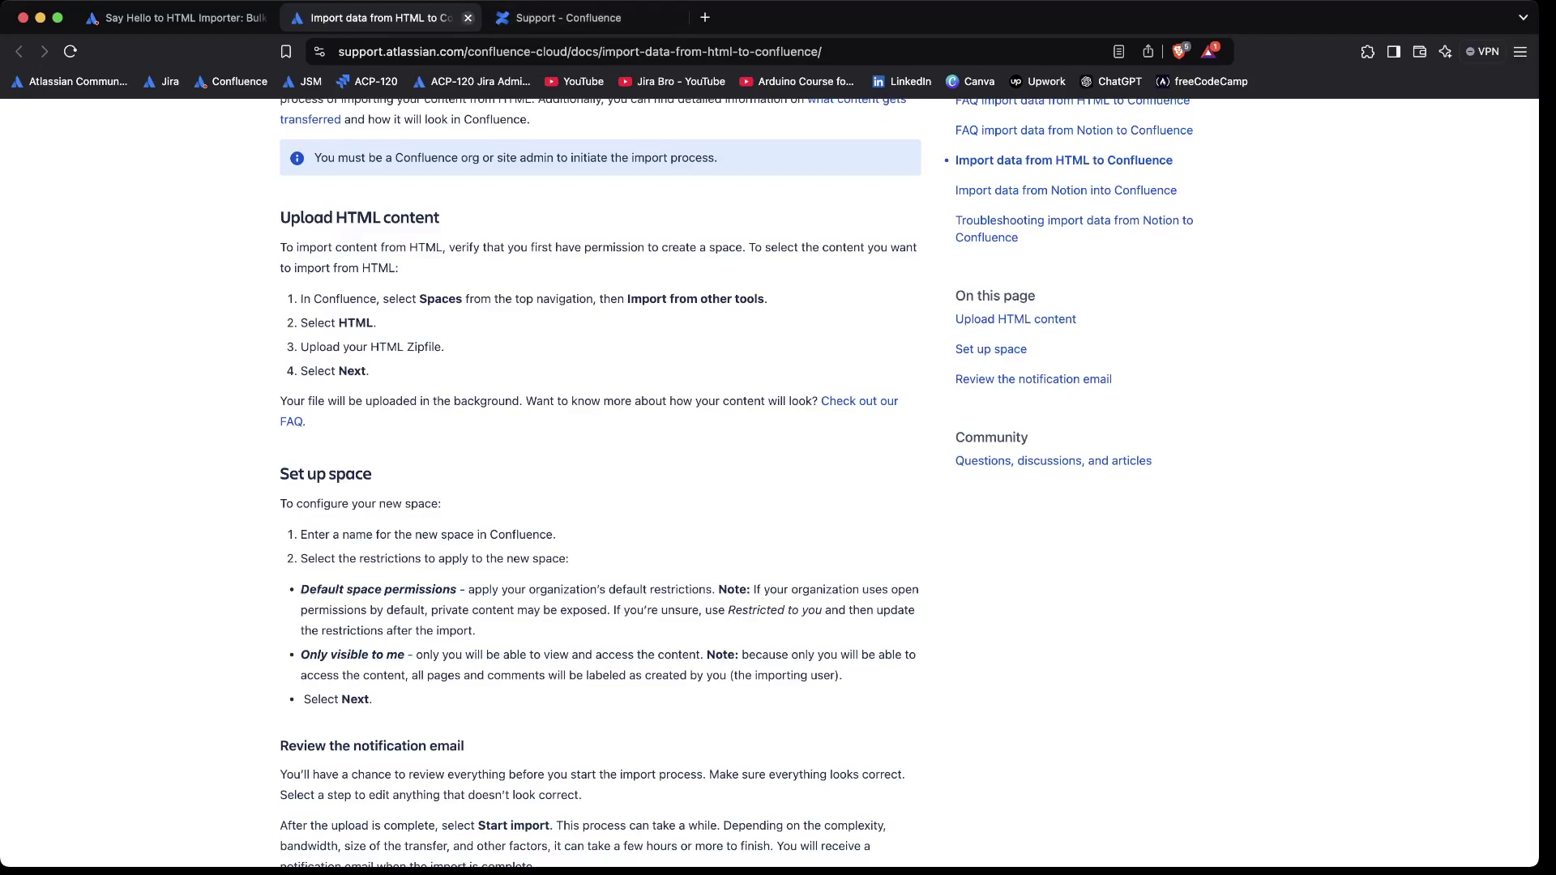
{"action": "key", "text": "ctrl+w"}
{"action": "key", "text": "ctrl+Tab"}
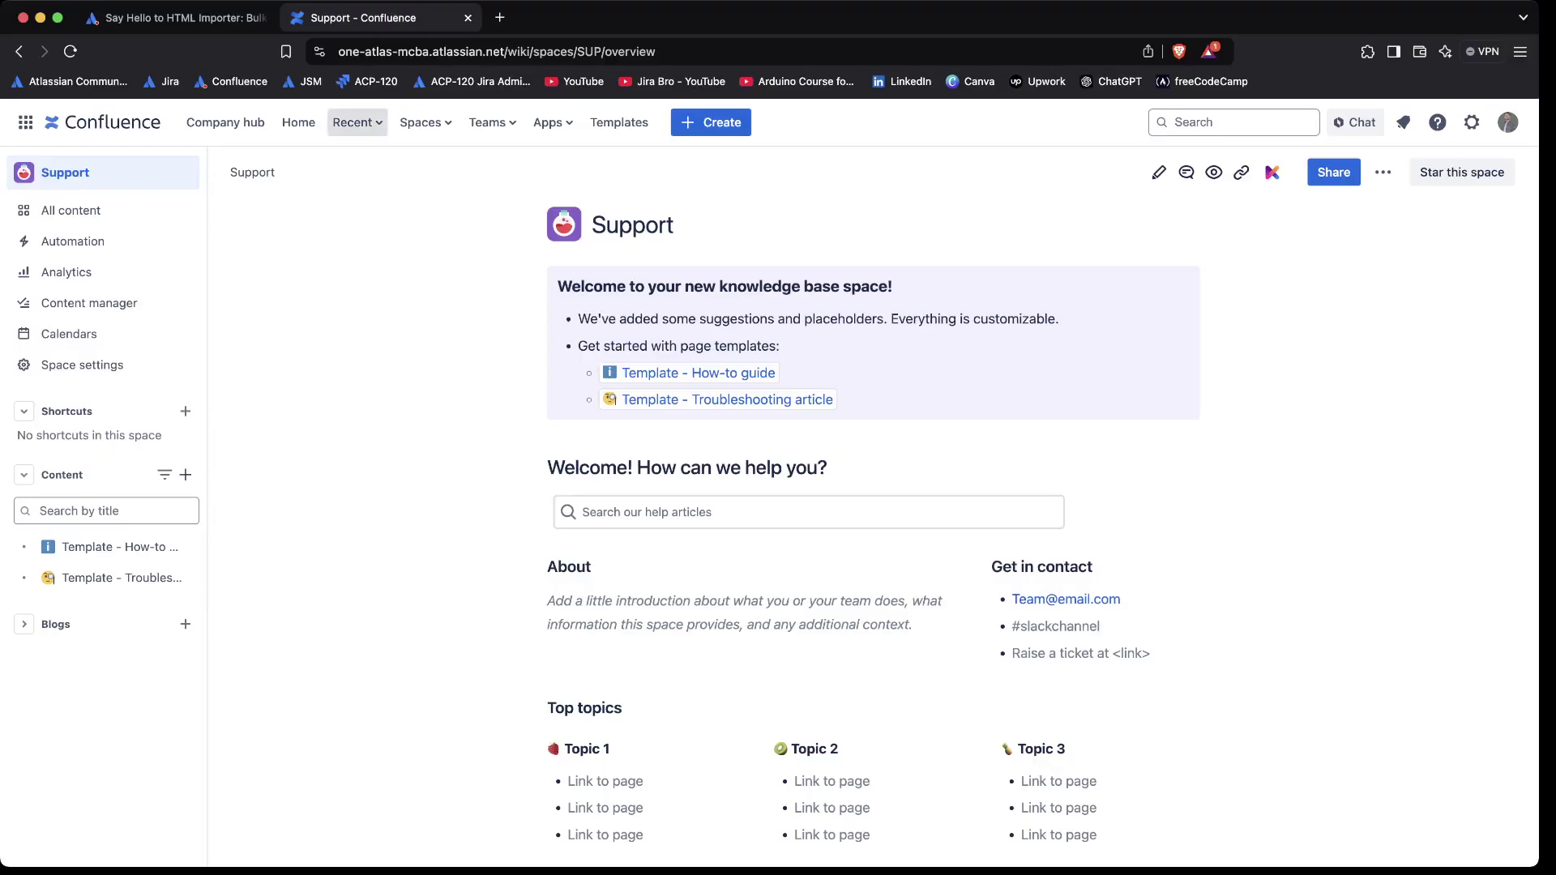
- Check the Spaces 'Import from other tools' dialog, cancel it, and close the Confluence Support tab
{"action": "left_click", "coordinate": [420, 122]}
{"action": "left_click", "coordinate": [472, 516]}
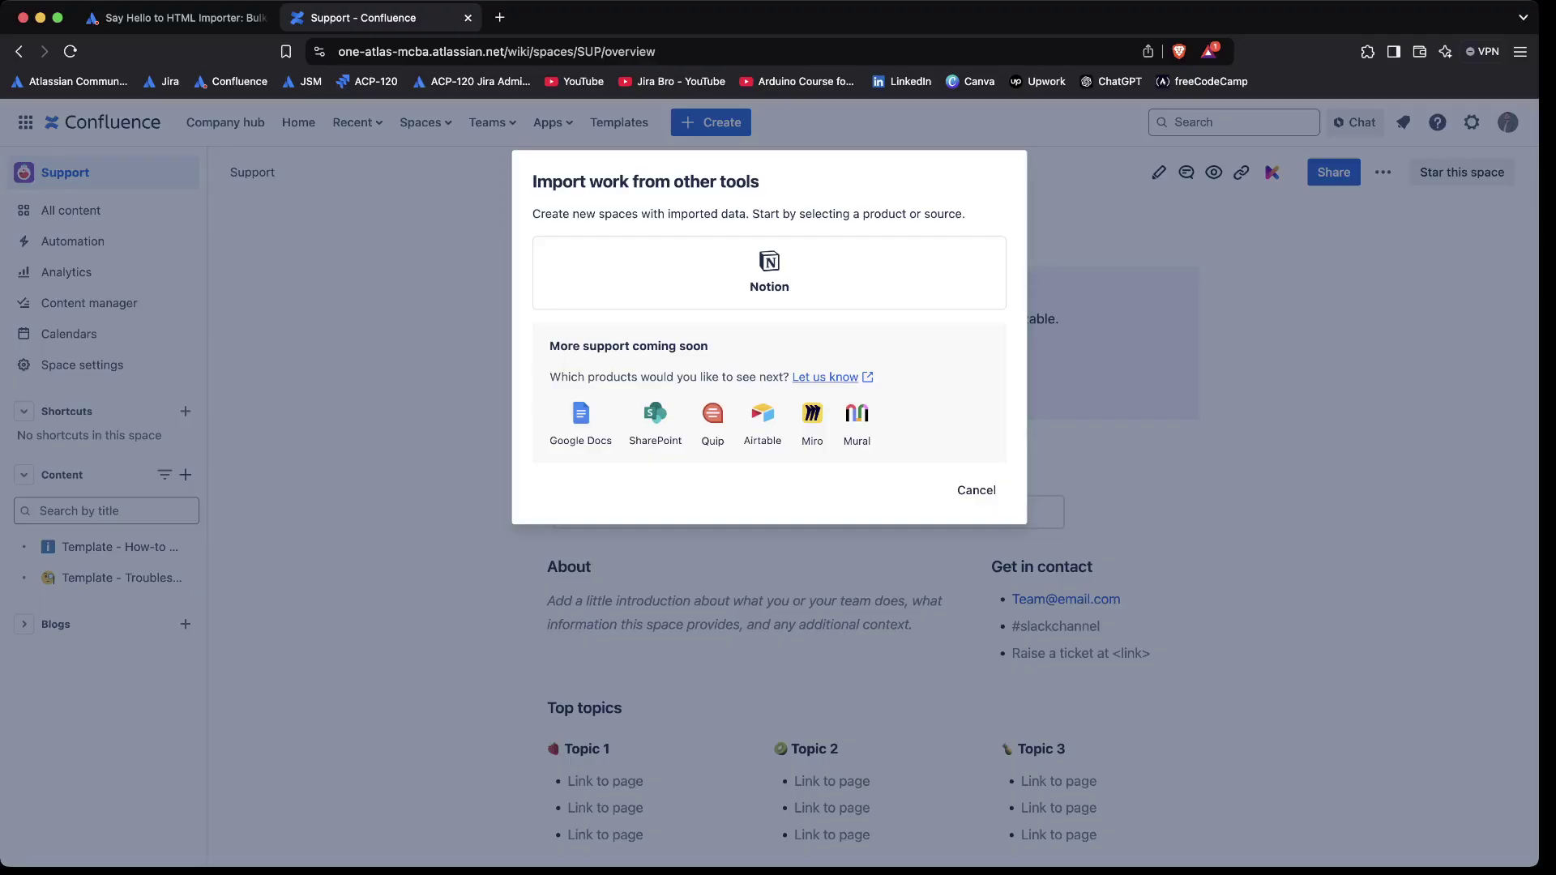
{"action": "left_click", "coordinate": [977, 489]}
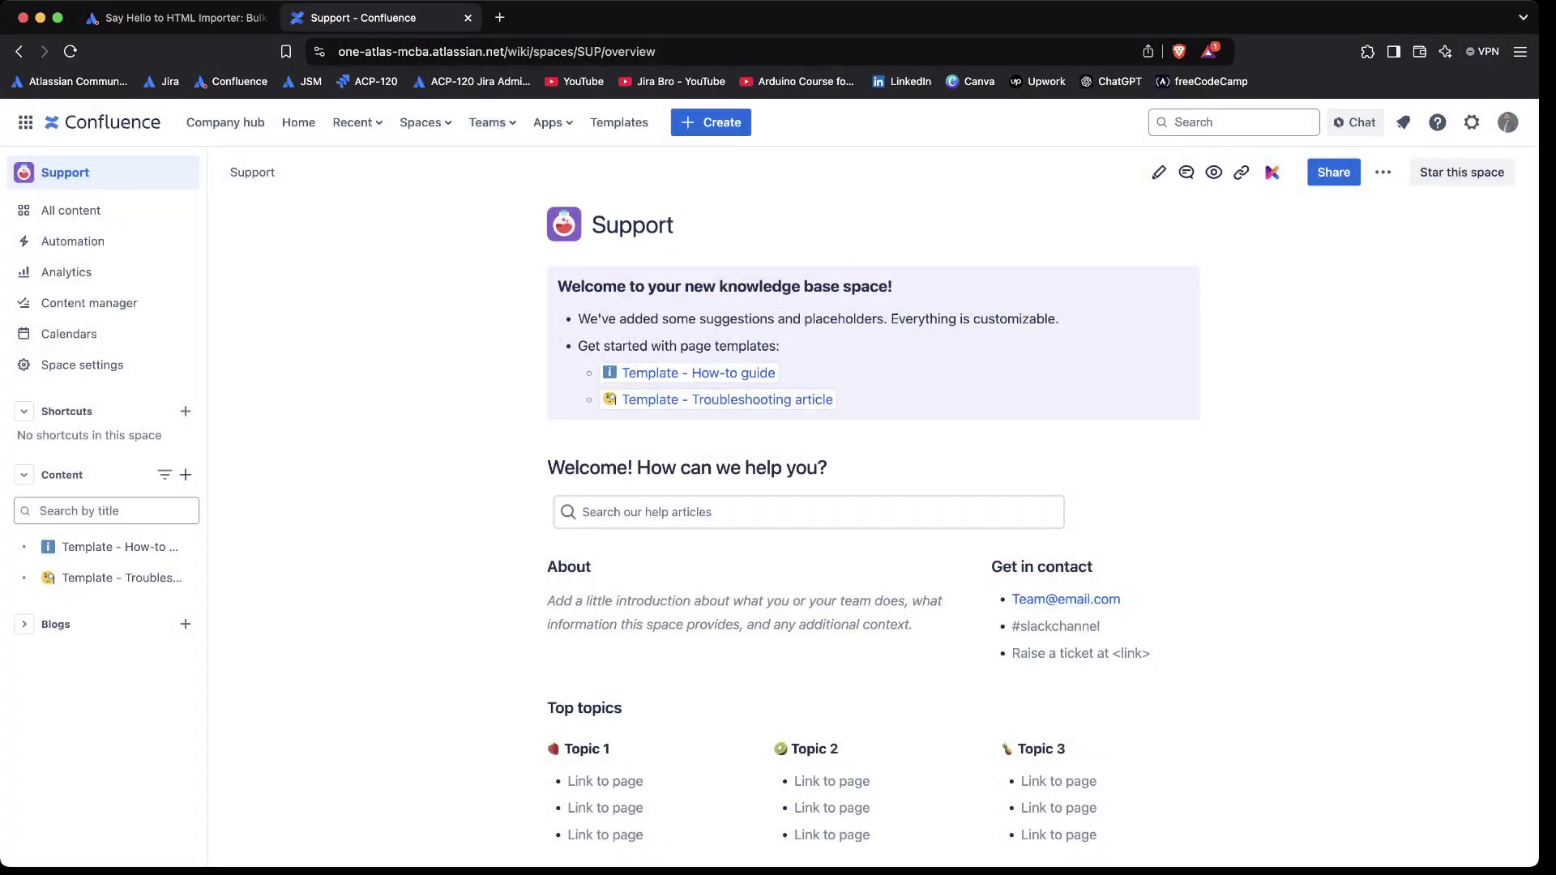
{"action": "left_click", "coordinate": [468, 17]}
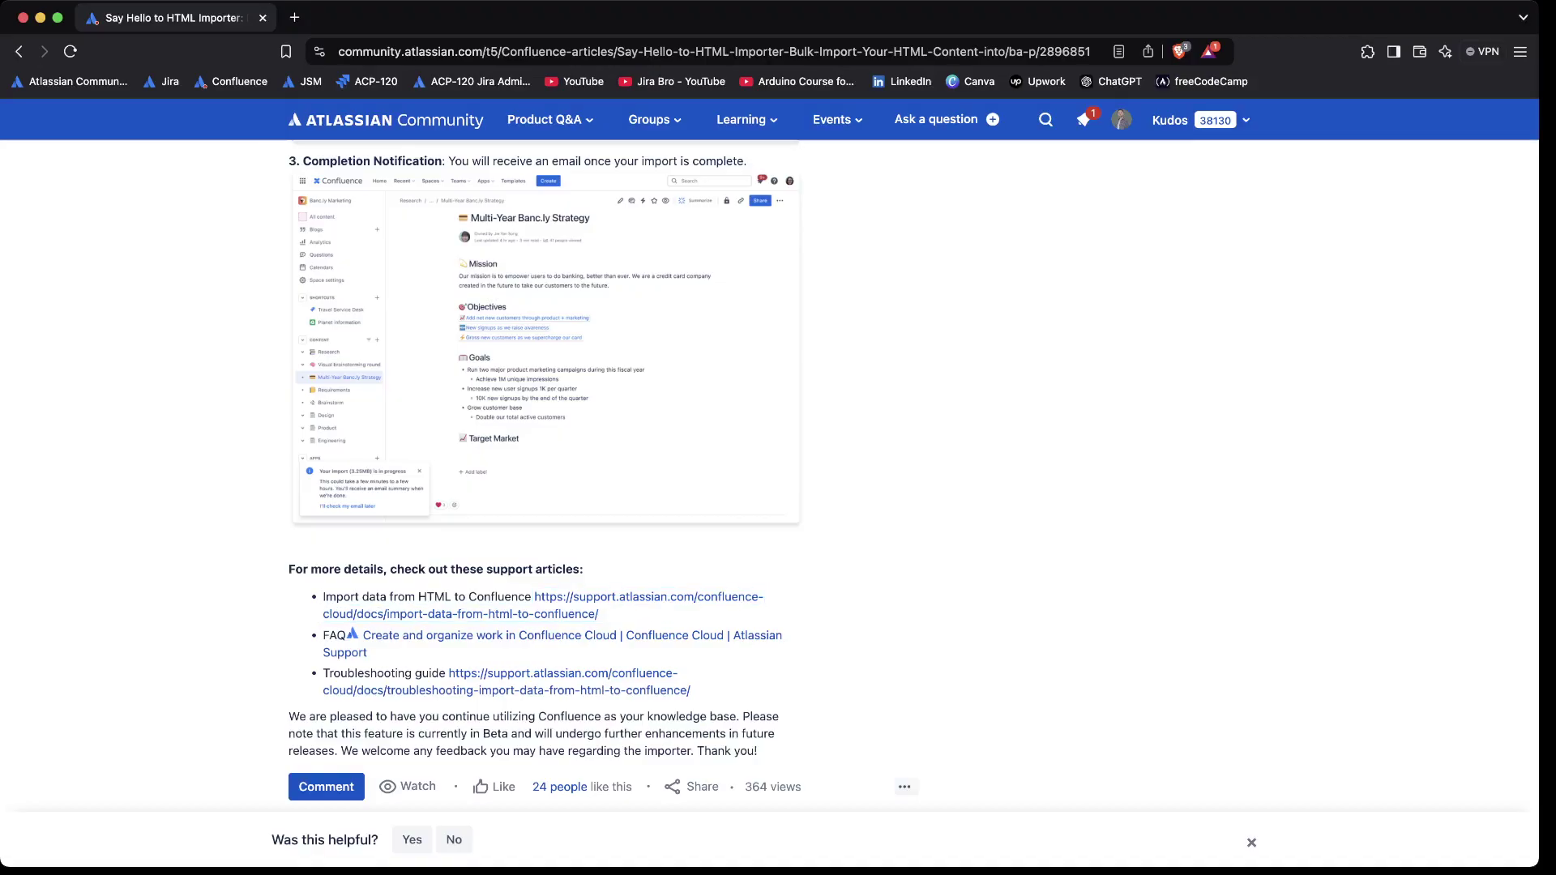
{"action": "scroll", "coordinate": [543, 478], "scroll_direction": "up", "scroll_amount": 5}
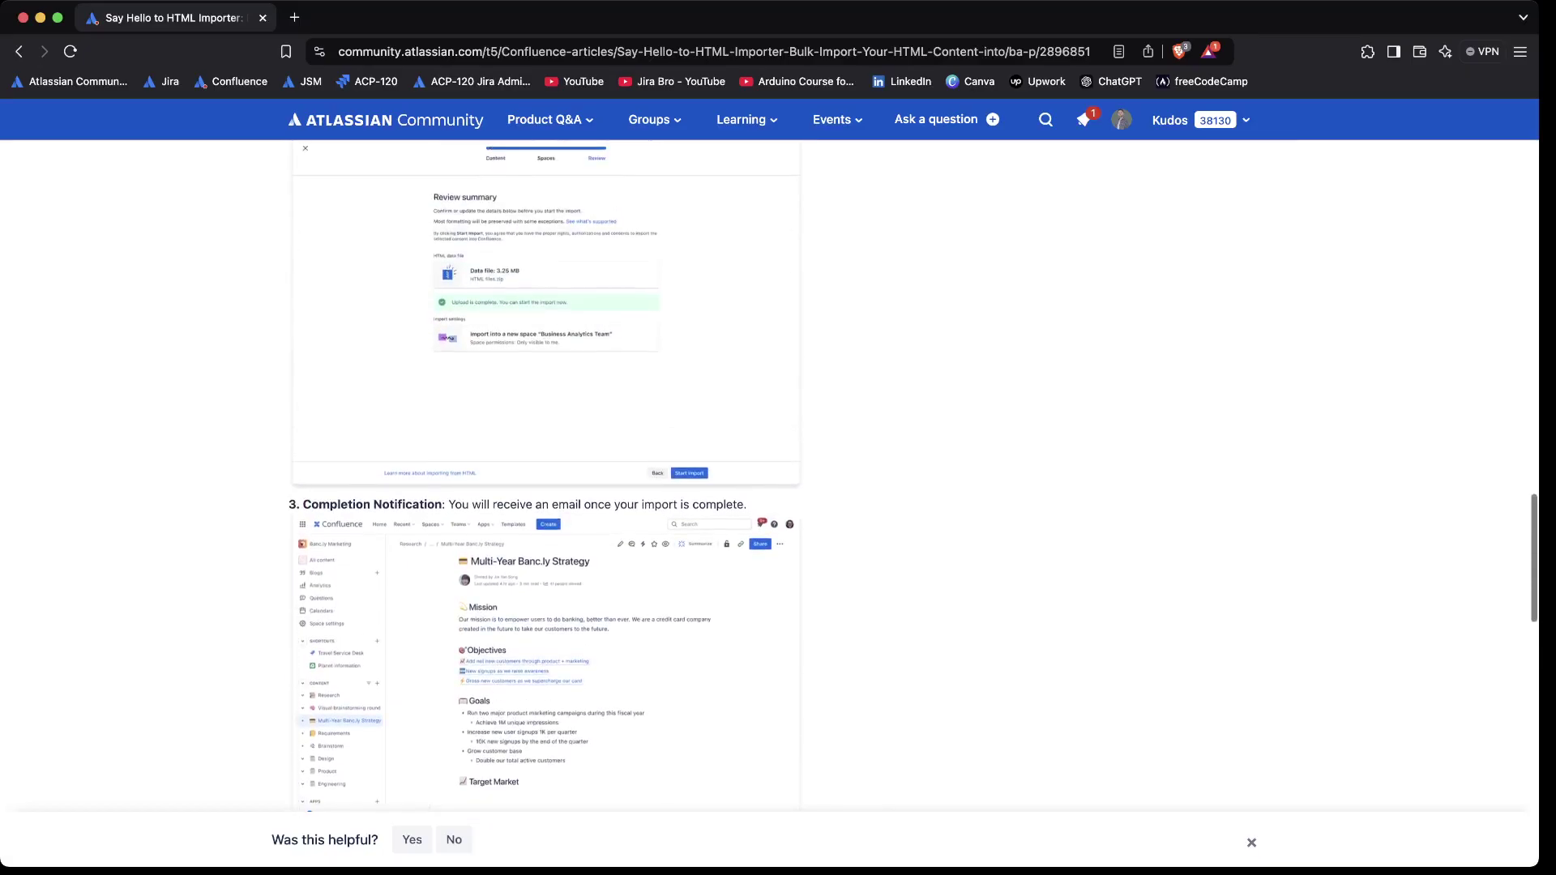
{"action": "scroll", "coordinate": [543, 478], "scroll_direction": "up", "scroll_amount": 10}
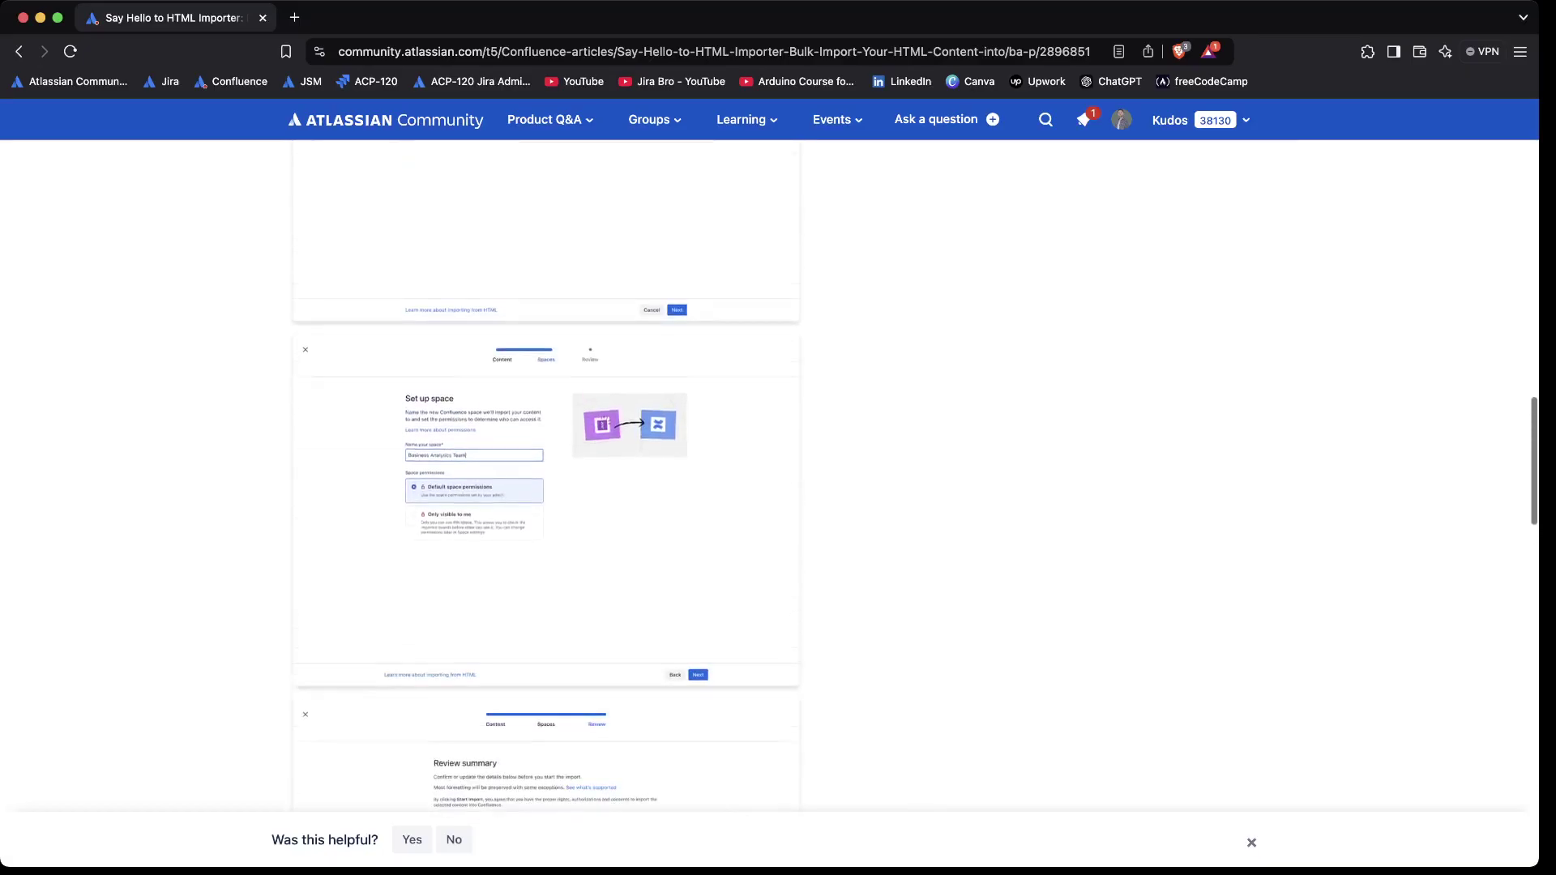
{"action": "scroll", "coordinate": [543, 478], "scroll_direction": "up", "scroll_amount": 10}
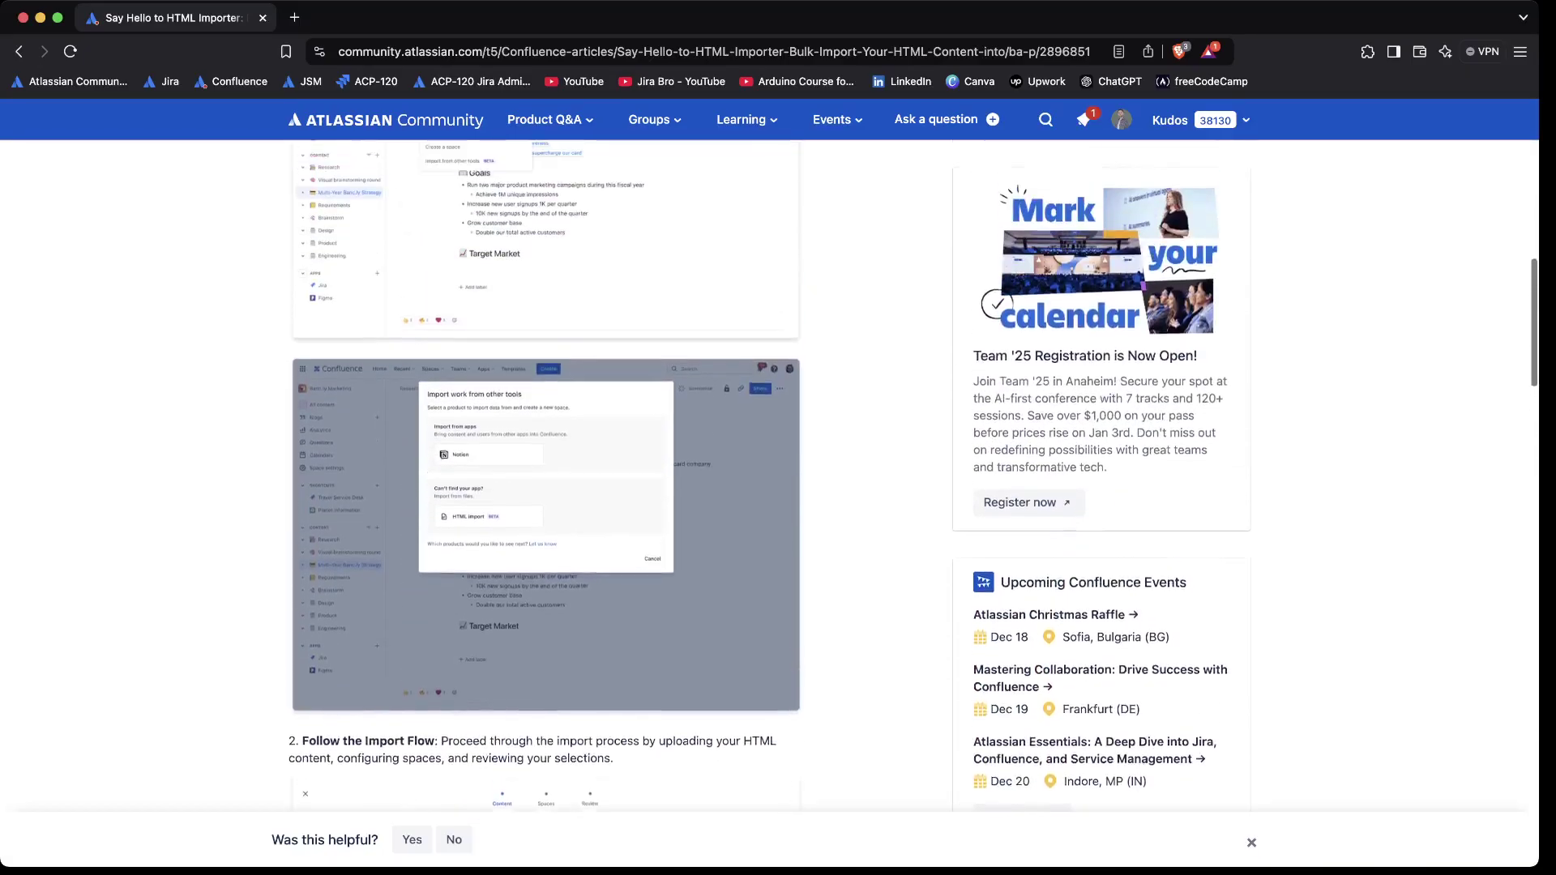
{"action": "scroll", "coordinate": [543, 478], "scroll_direction": "up", "scroll_amount": 4}
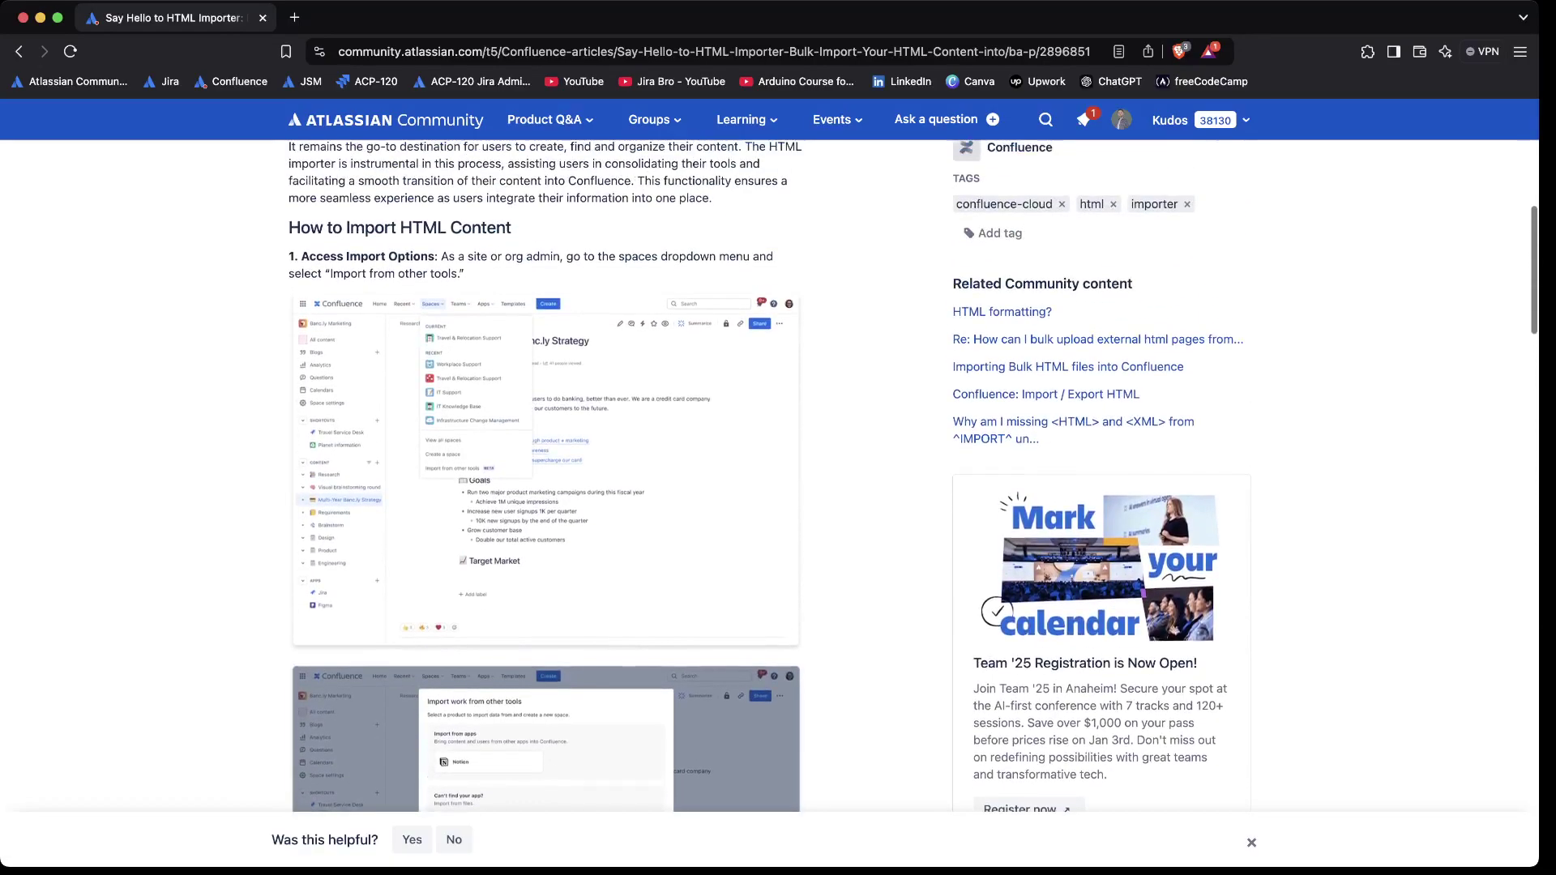
{"action": "scroll", "coordinate": [542, 478], "scroll_direction": "up", "scroll_amount": 3}
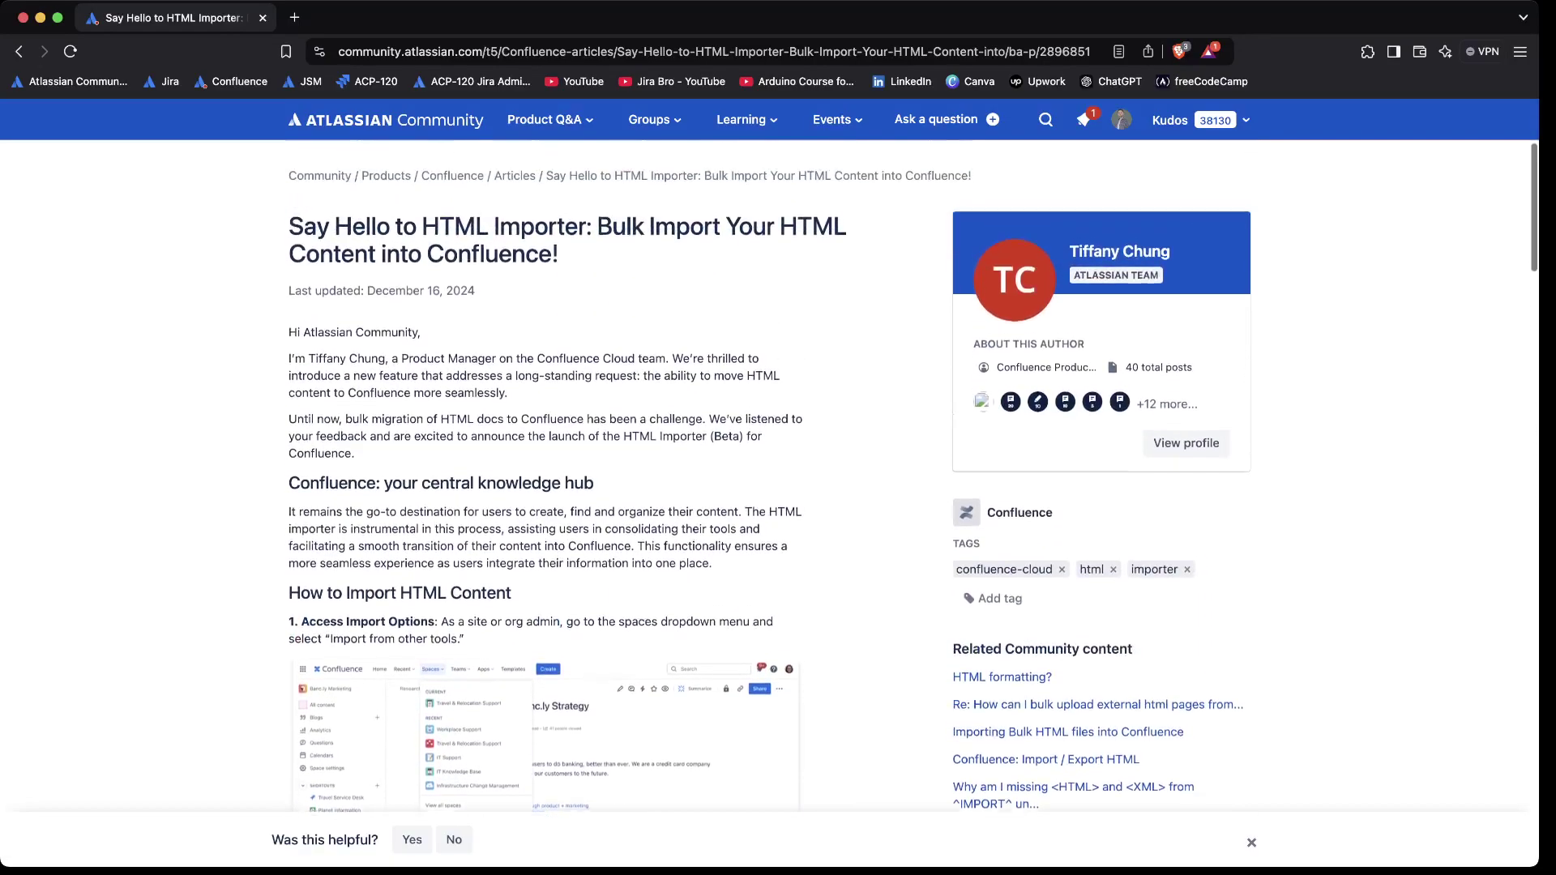